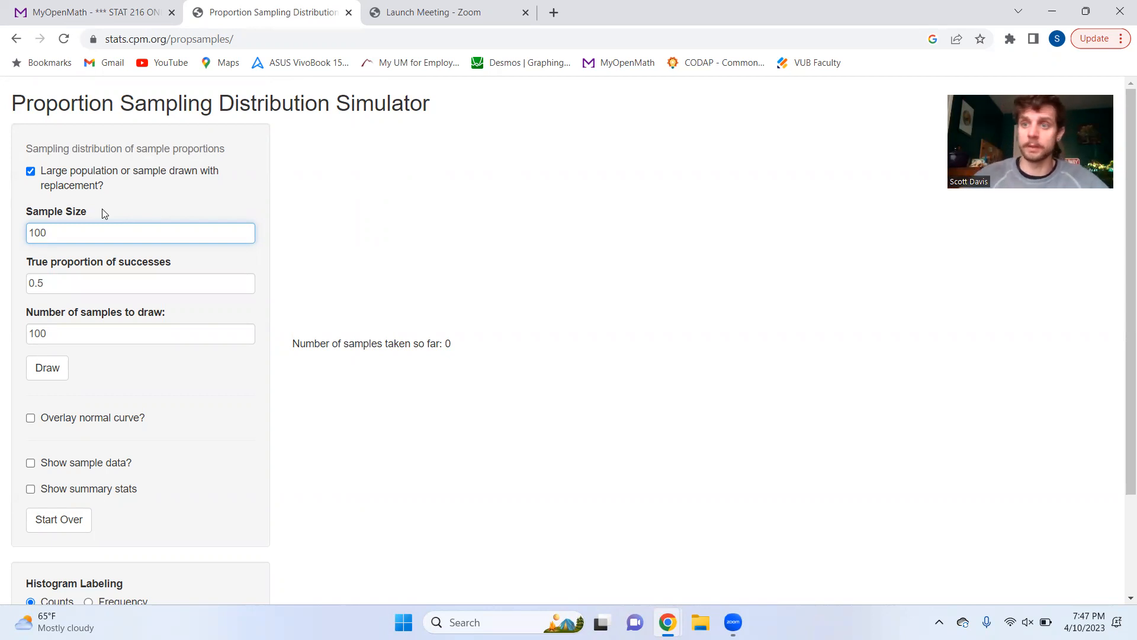
# Step: Set the sample size to 10 and the number of samples to 1, and draw one sample
pyautogui.moveTo(76, 282); pyautogui.dragTo(13, 289)
pyautogui.click(50, 288)
pyautogui.click(77, 231)
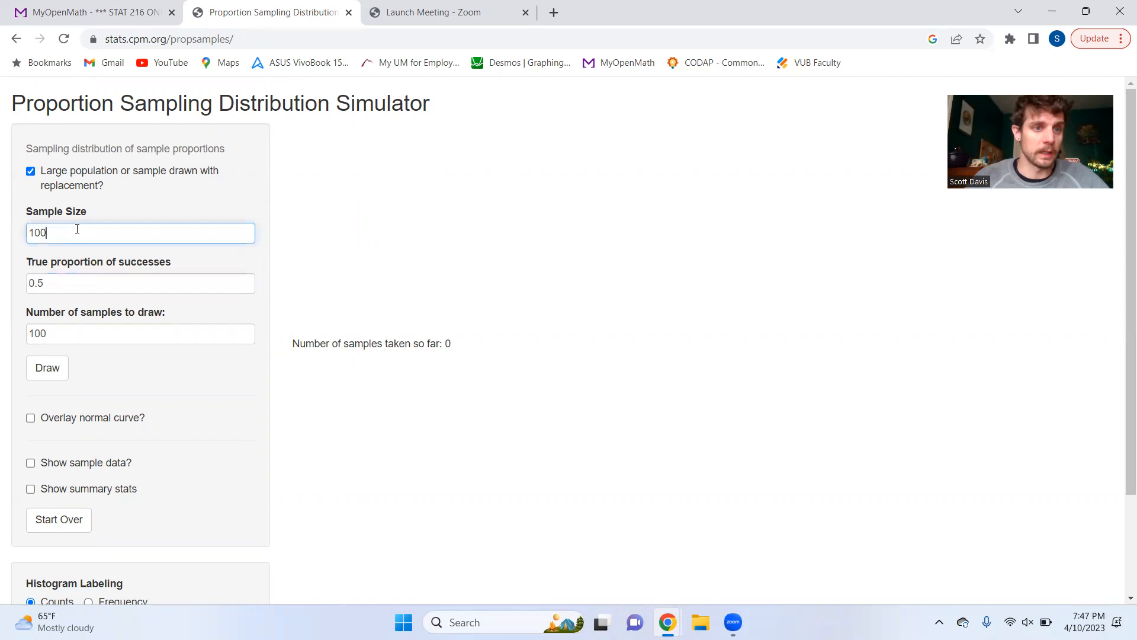
pyautogui.click(74, 330)
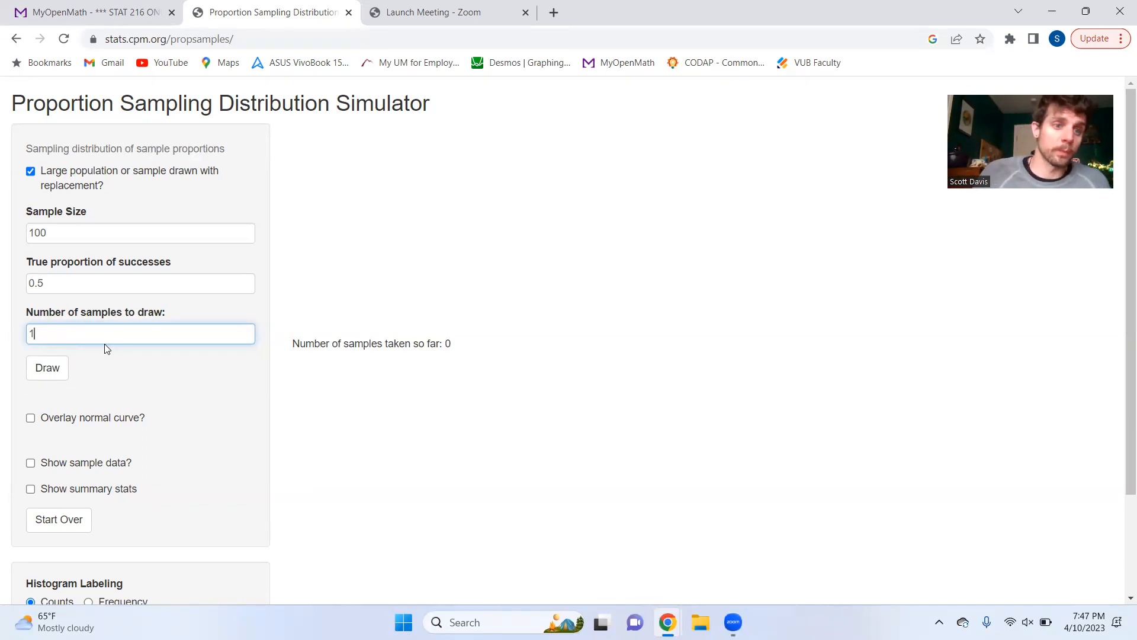
pyautogui.click(79, 237)
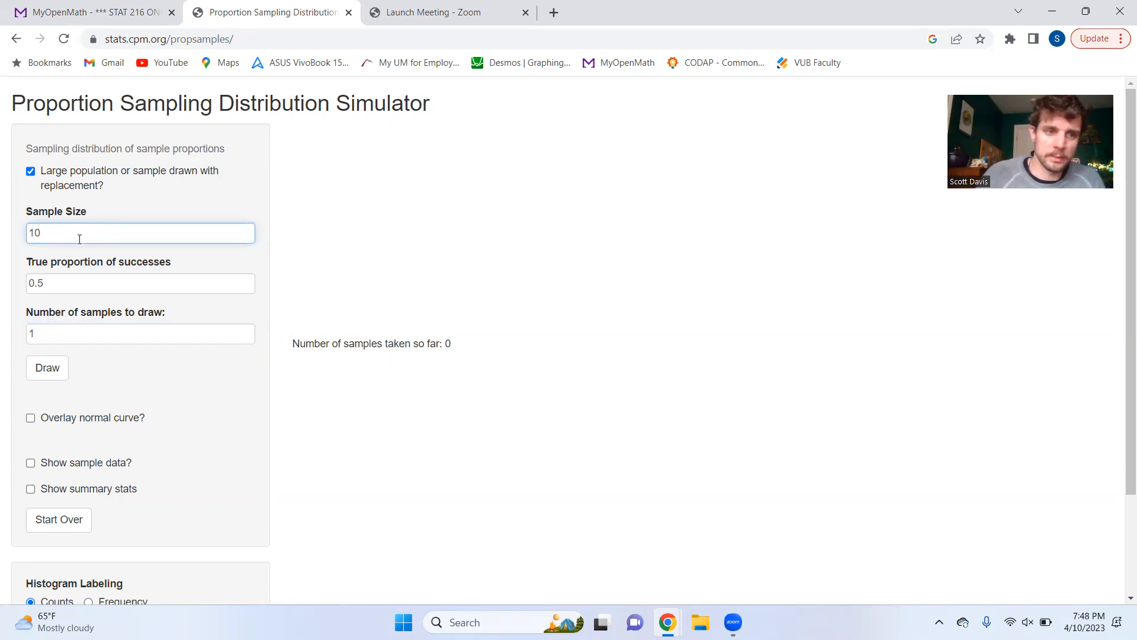
pyautogui.click(40, 366)
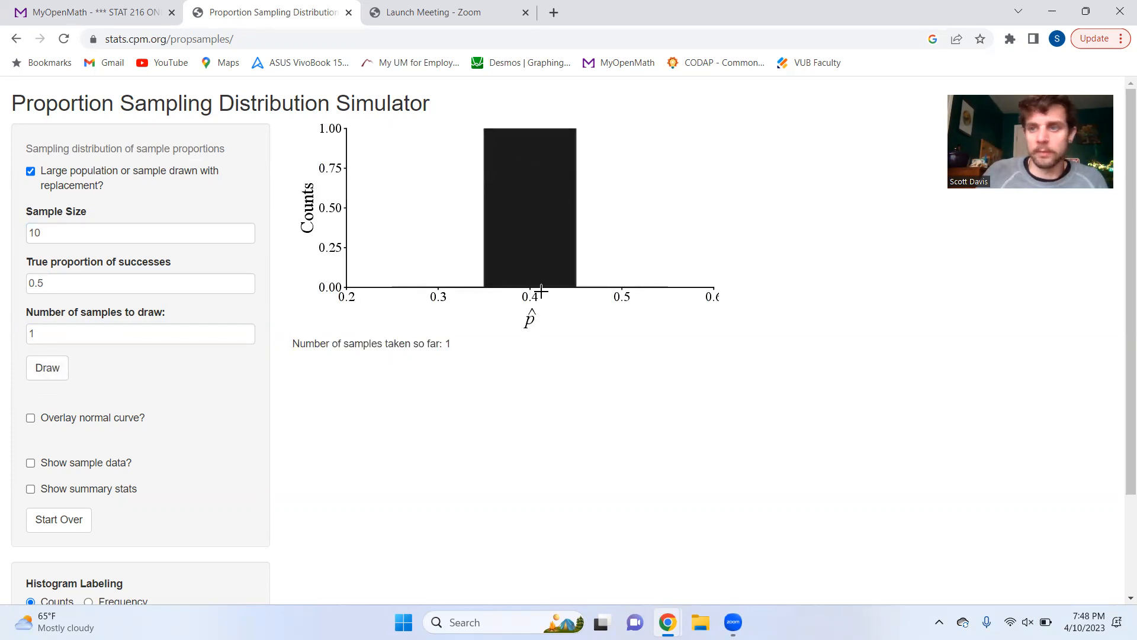
# Step: Draw five more single samples of size 10, one at a time, to build up the histogram
pyautogui.click(56, 373)
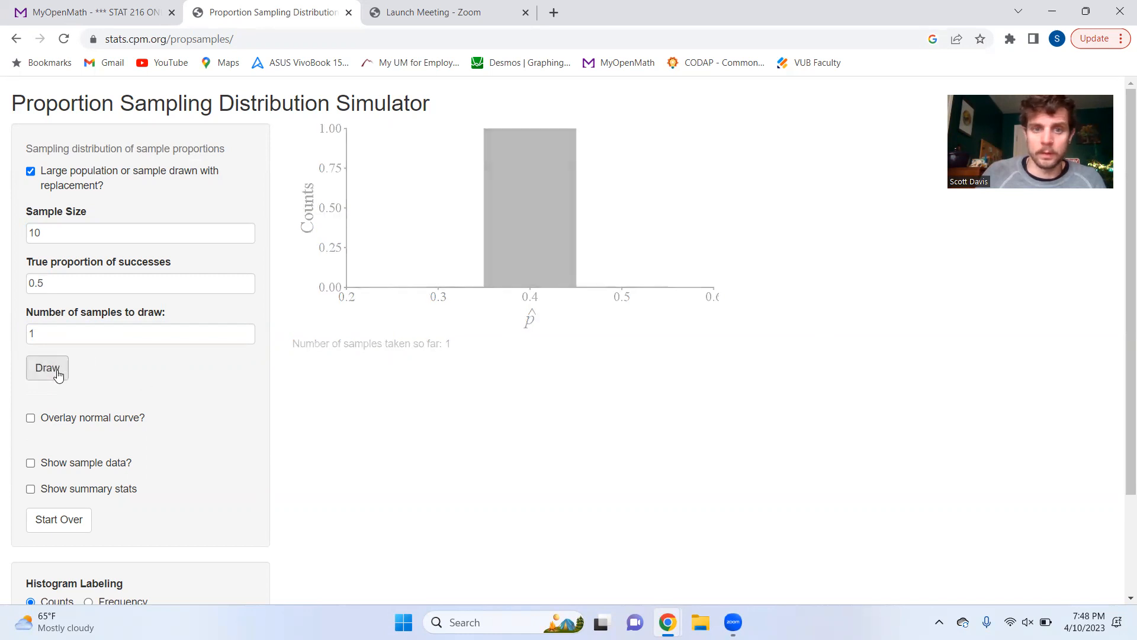
pyautogui.click(63, 369)
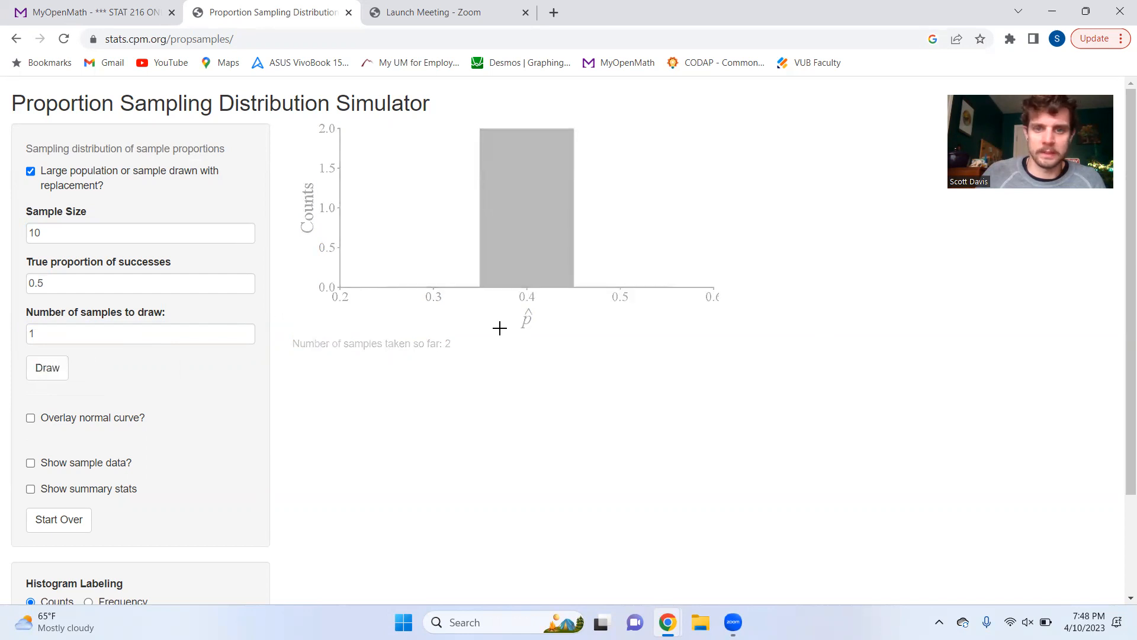
pyautogui.click(50, 372)
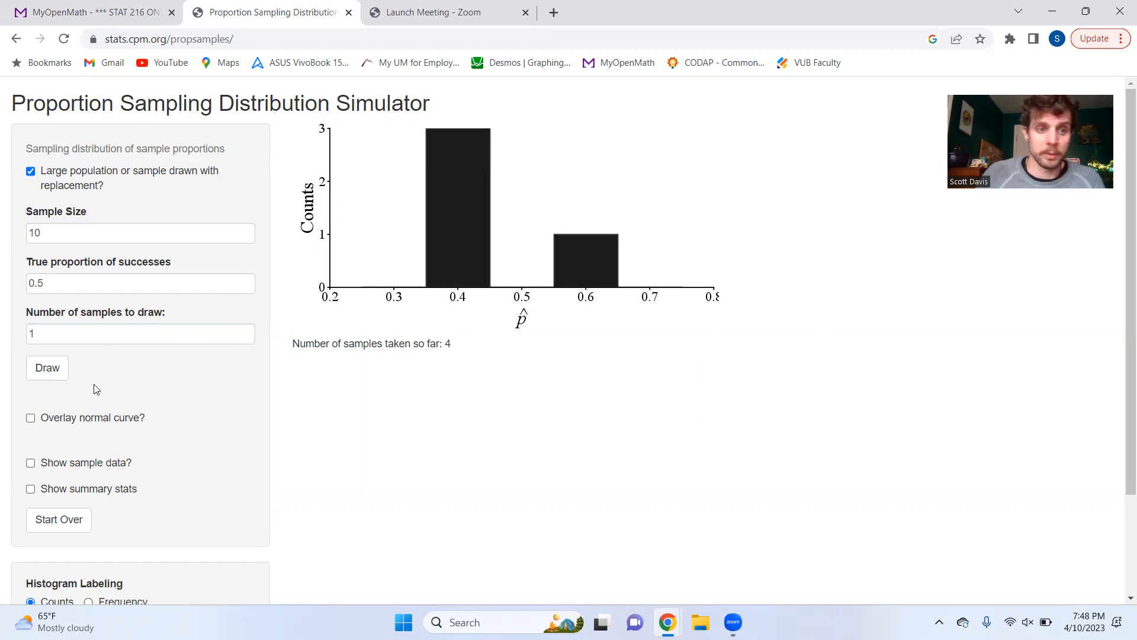
pyautogui.click(58, 372)
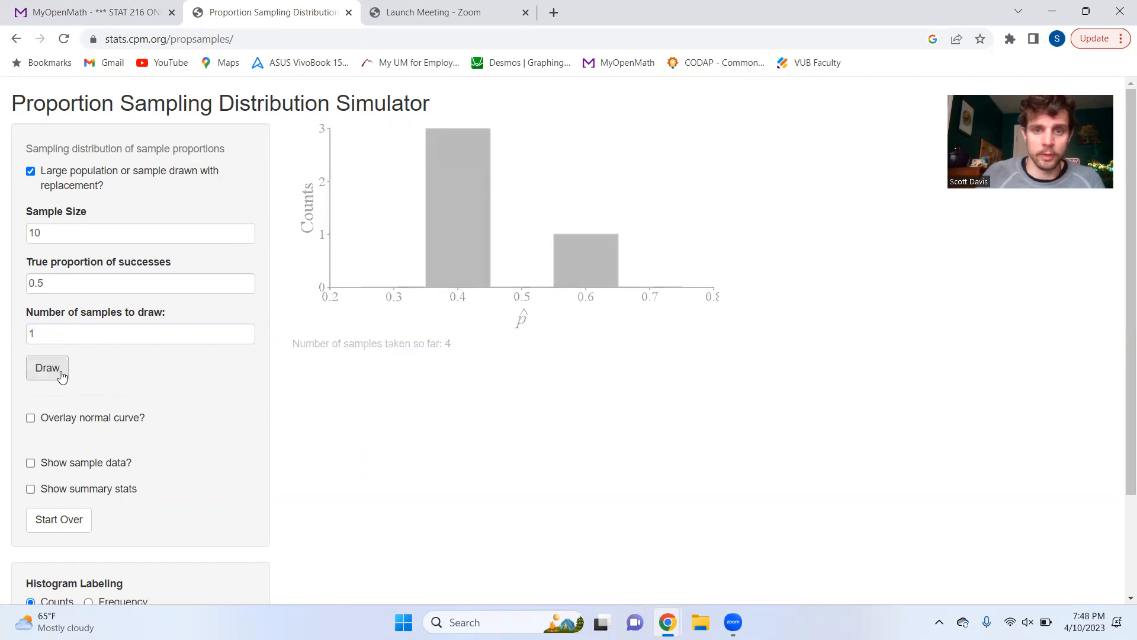
pyautogui.click(66, 368)
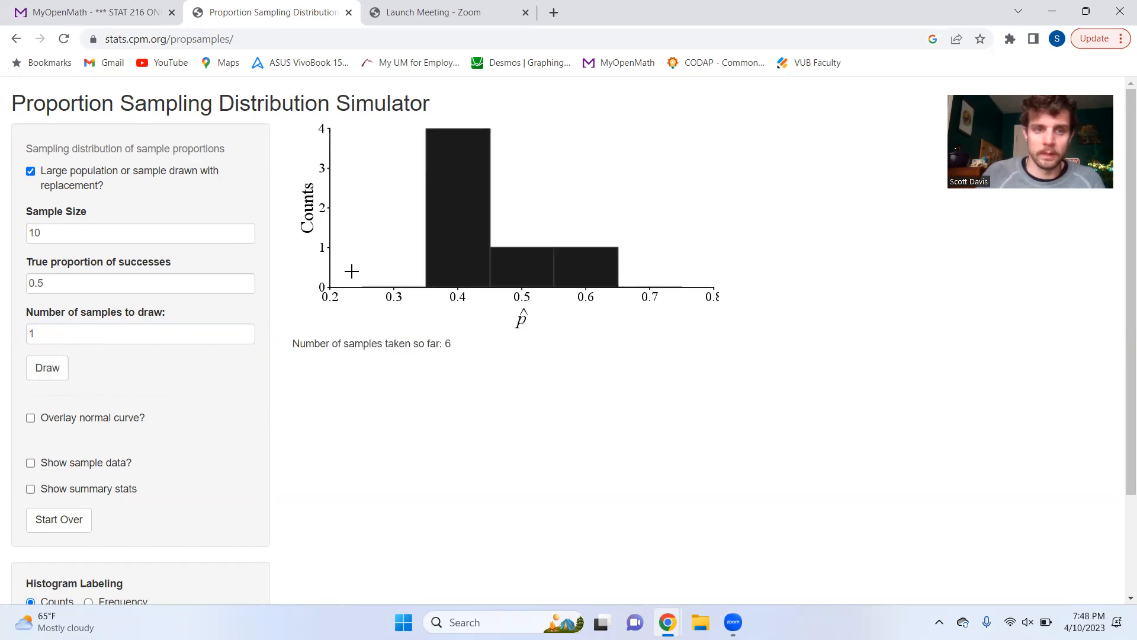
# Step: Draw 100 more samples of size 10 and briefly compare the histogram with the normal curve overlay
pyautogui.click(54, 336)
pyautogui.write('00')
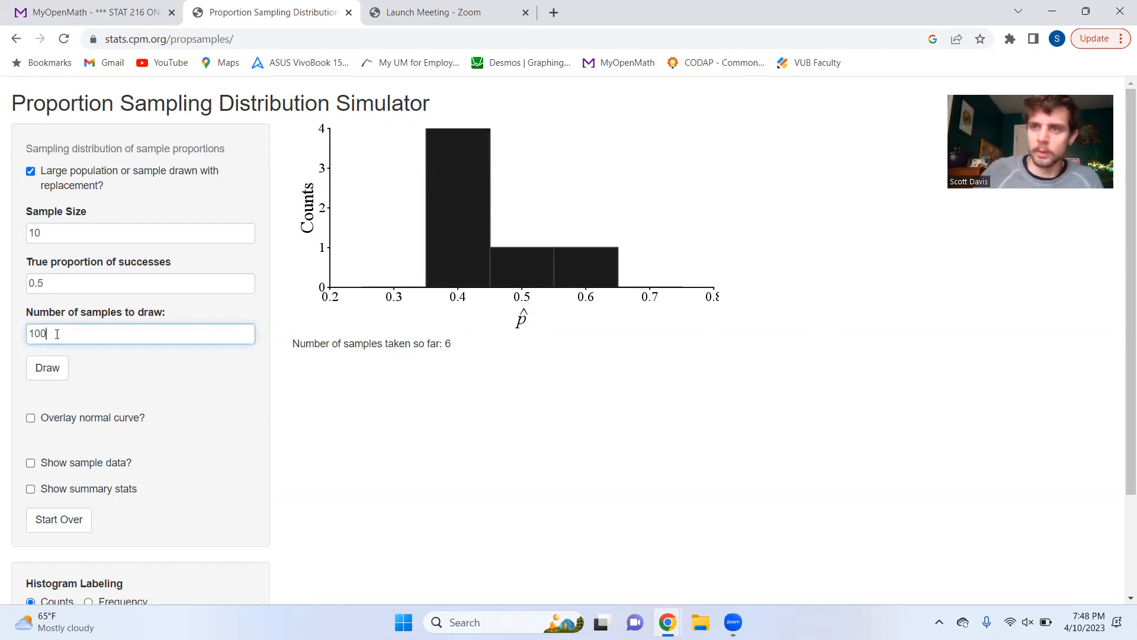
pyautogui.click(48, 227)
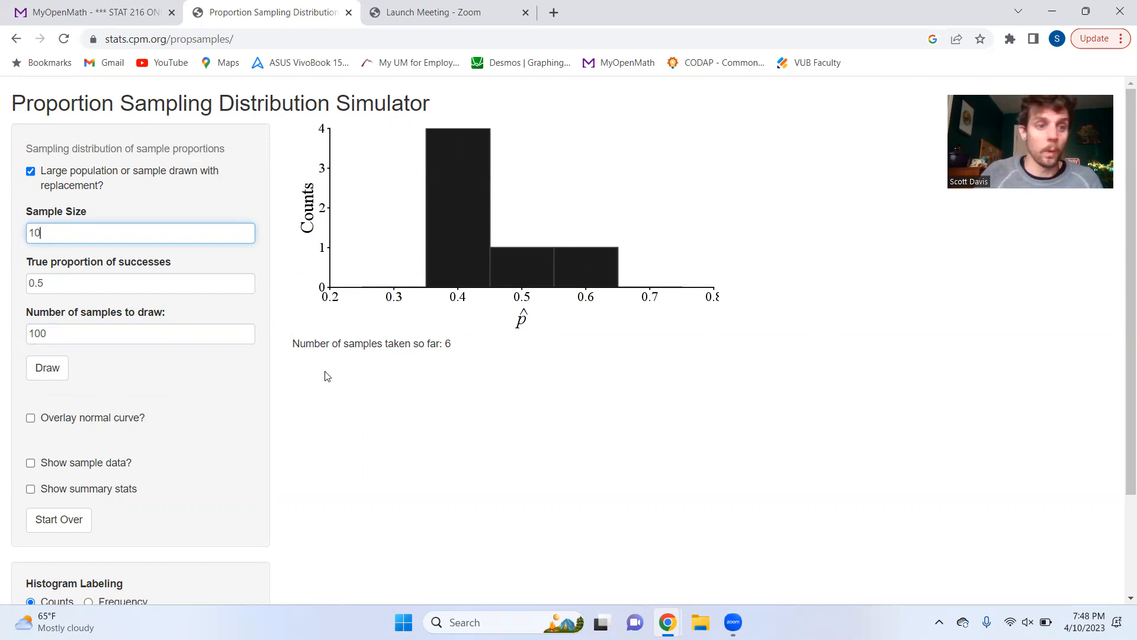
pyautogui.click(51, 372)
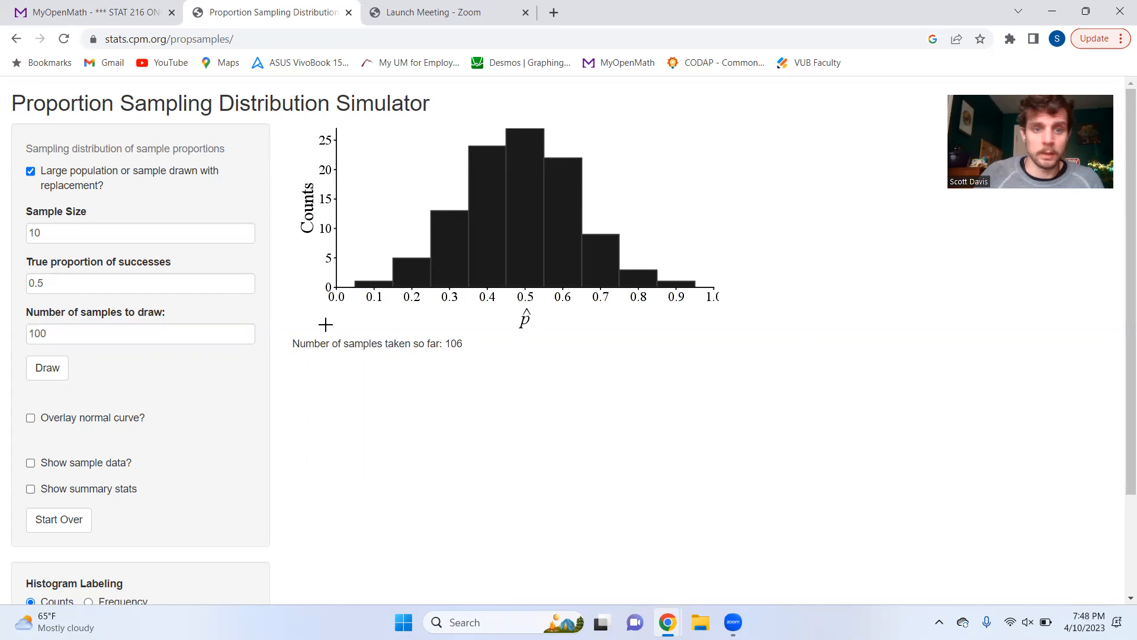
pyautogui.click(30, 419)
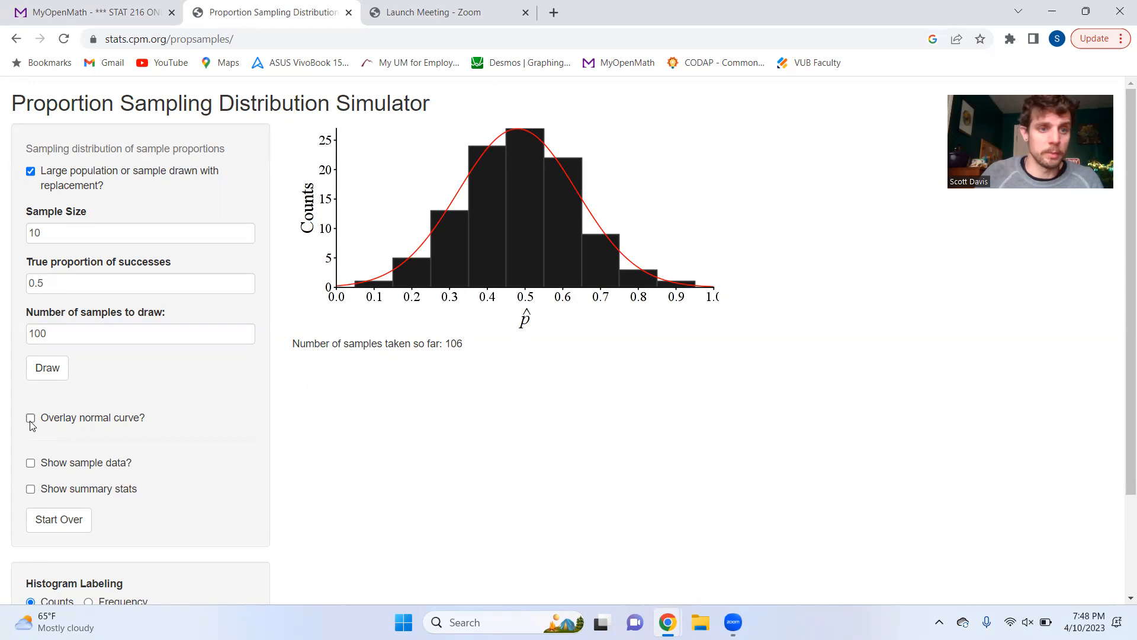
# Step: Set the sample size to 20, keeping the true proportion at 0.5, and draw 100 samples
pyautogui.click(42, 236)
pyautogui.click(53, 277)
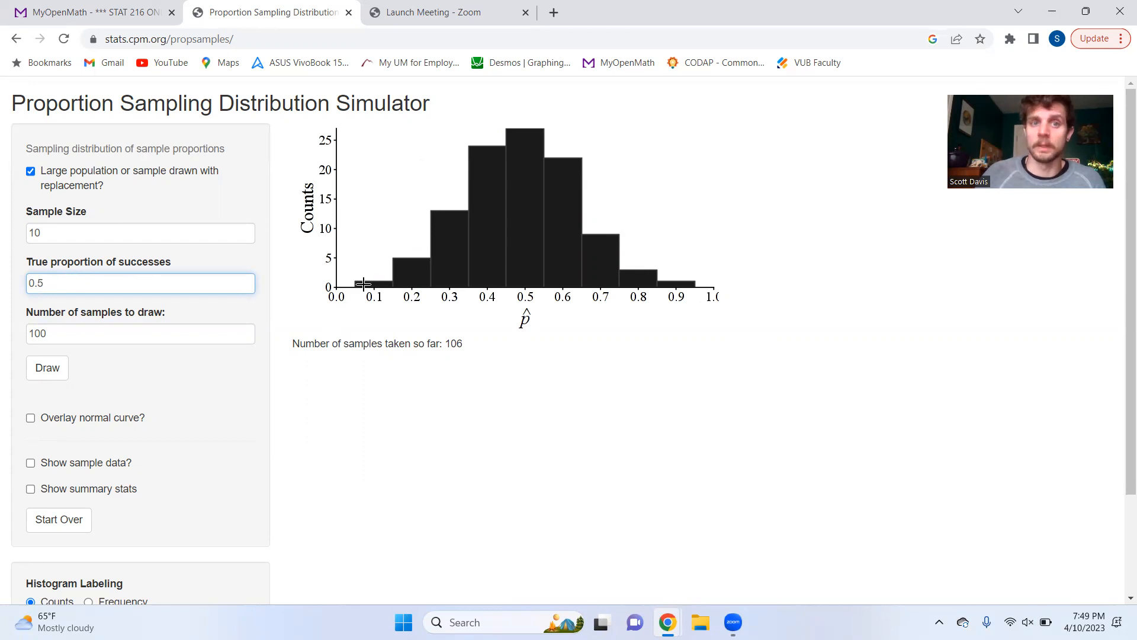
pyautogui.click(56, 236)
pyautogui.moveTo(56, 236); pyautogui.dragTo(2, 230)
pyautogui.write('20')
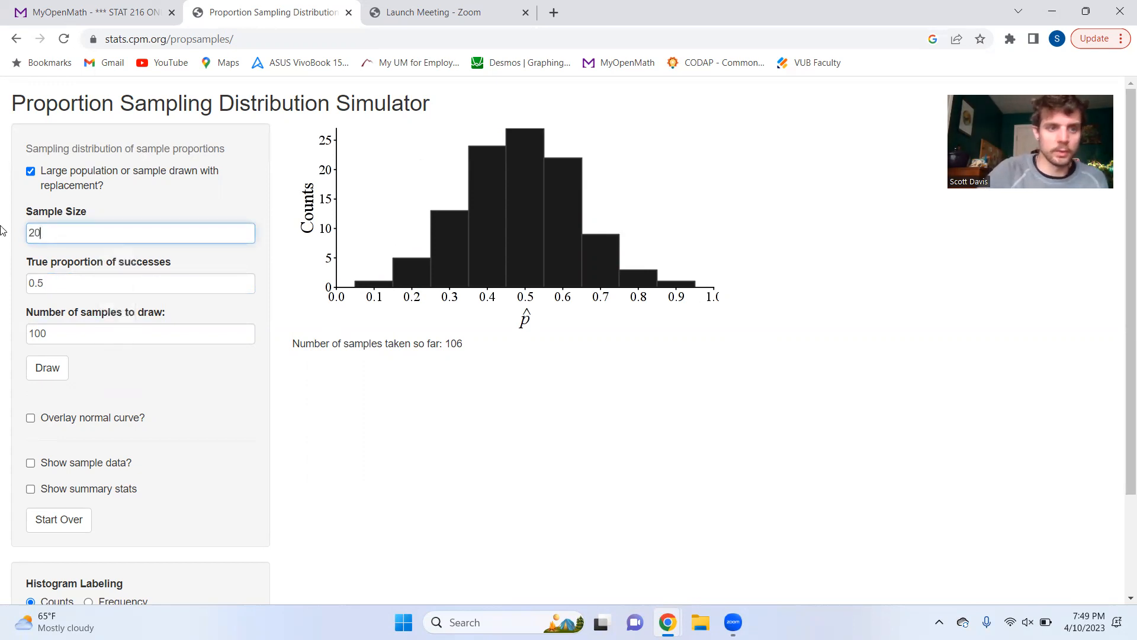
pyautogui.click(70, 279)
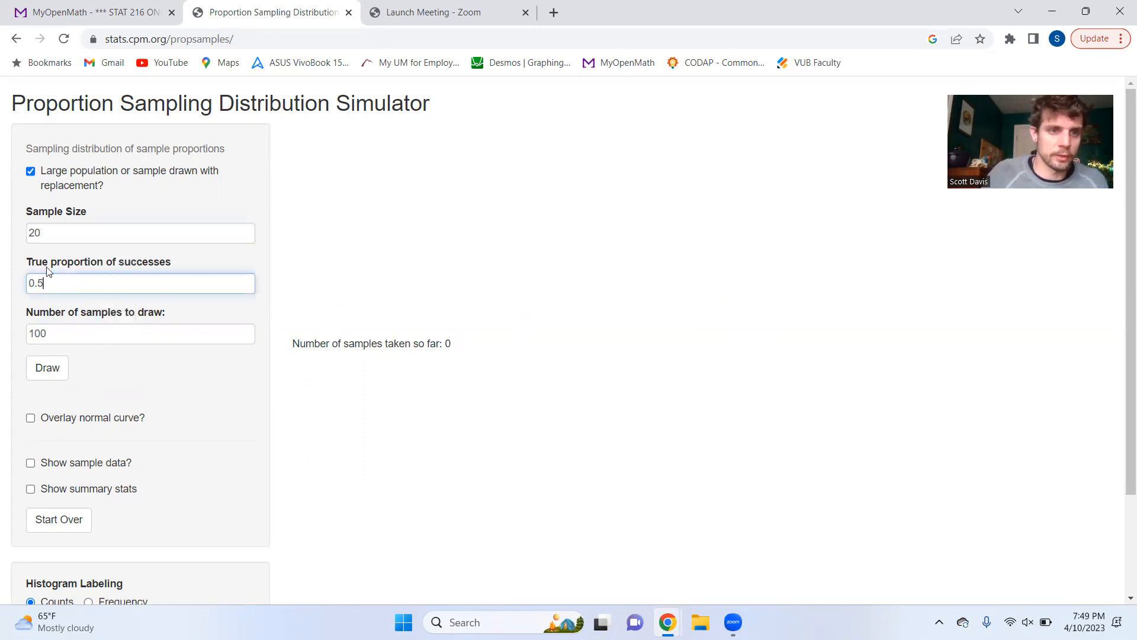
pyautogui.click(53, 379)
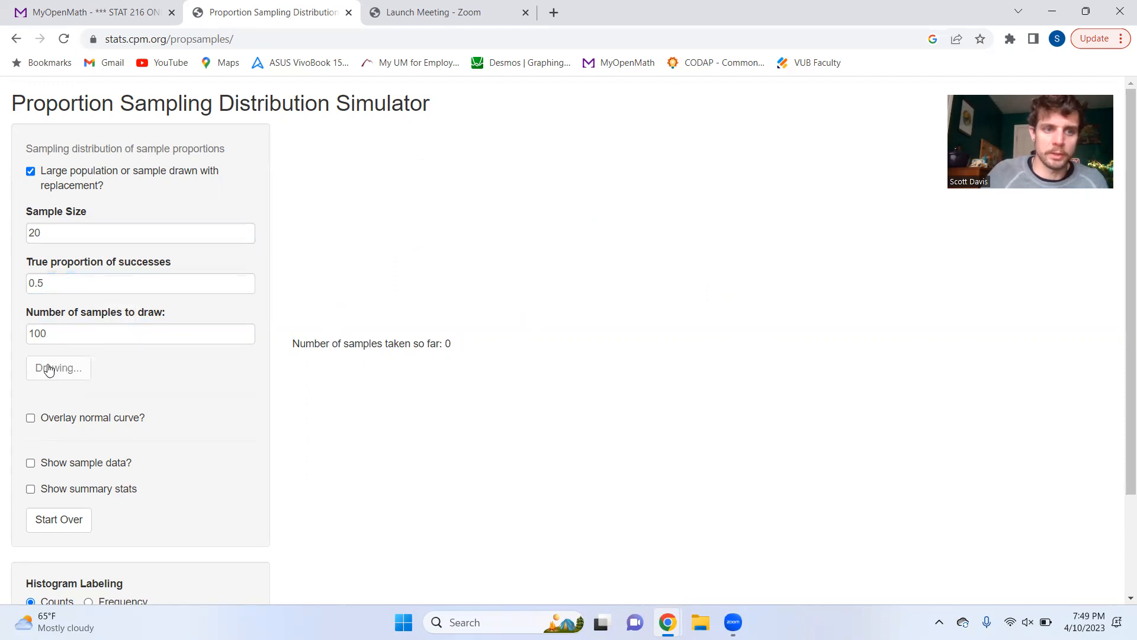
# Step: Draw 1000 more samples of size 20 and temporarily overlay the normal curve to compare the histogram's shape
pyautogui.click(69, 333)
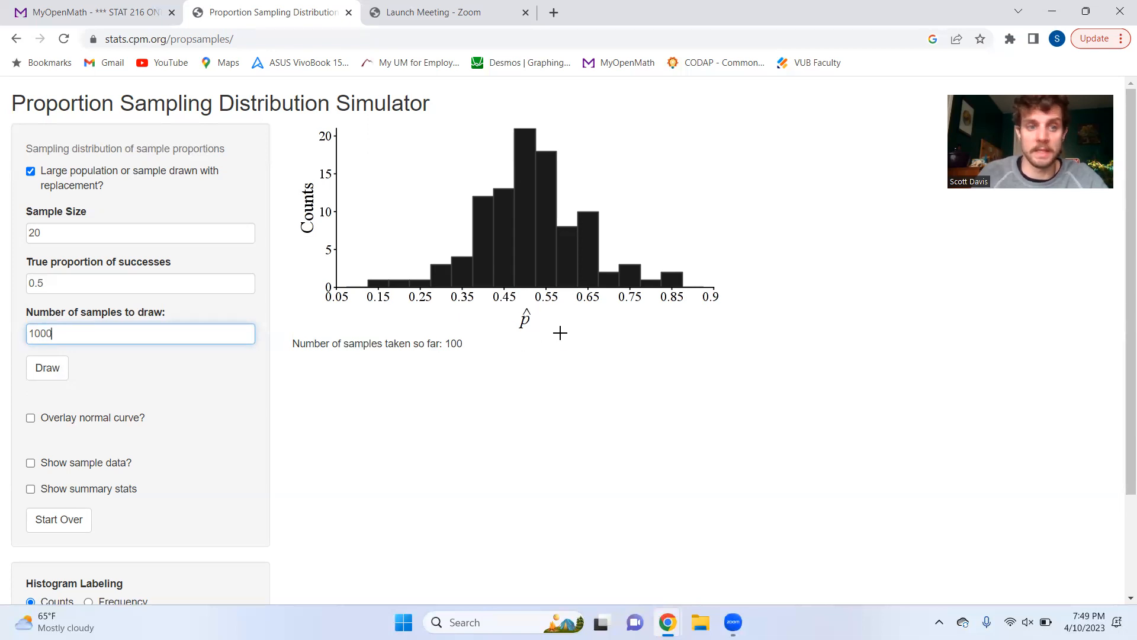
pyautogui.click(60, 367)
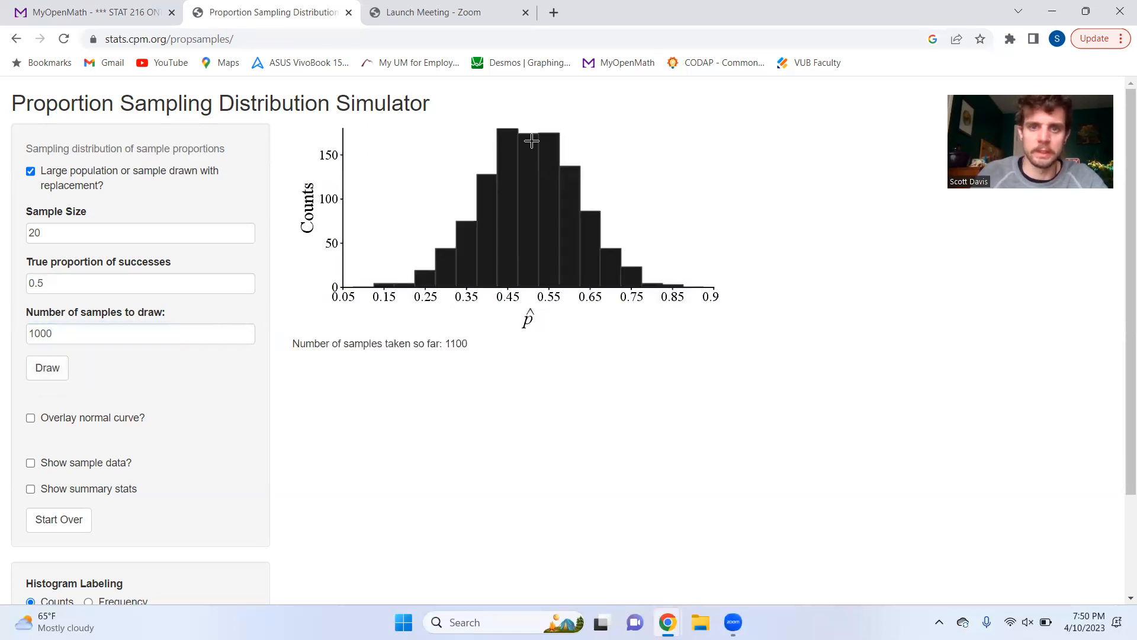
pyautogui.click(32, 416)
pyautogui.click(30, 417)
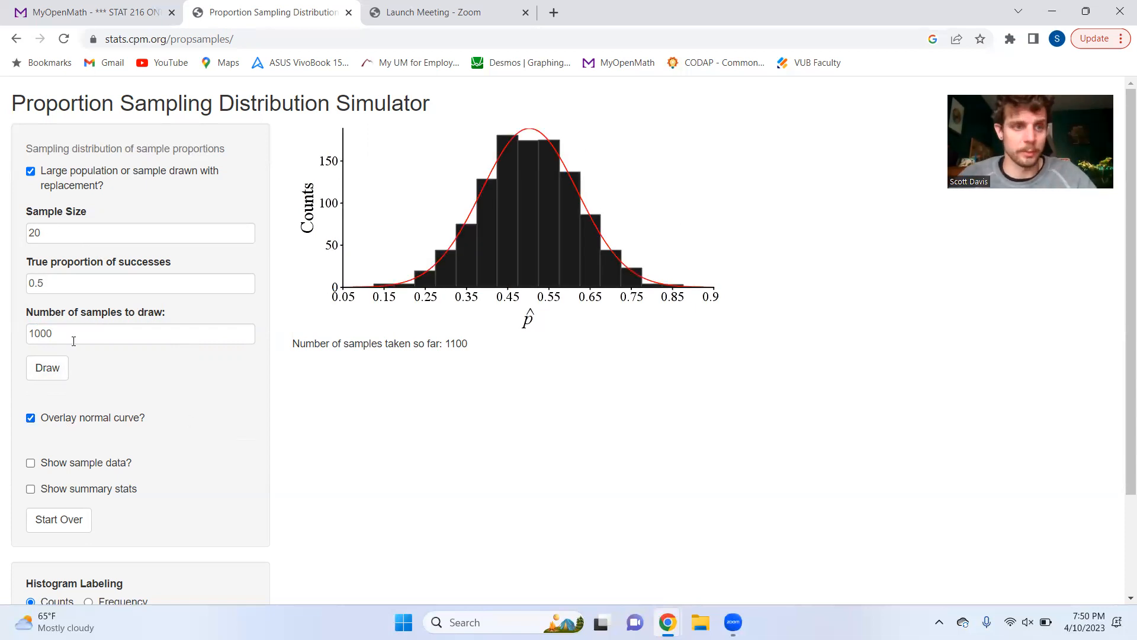
pyautogui.click(30, 417)
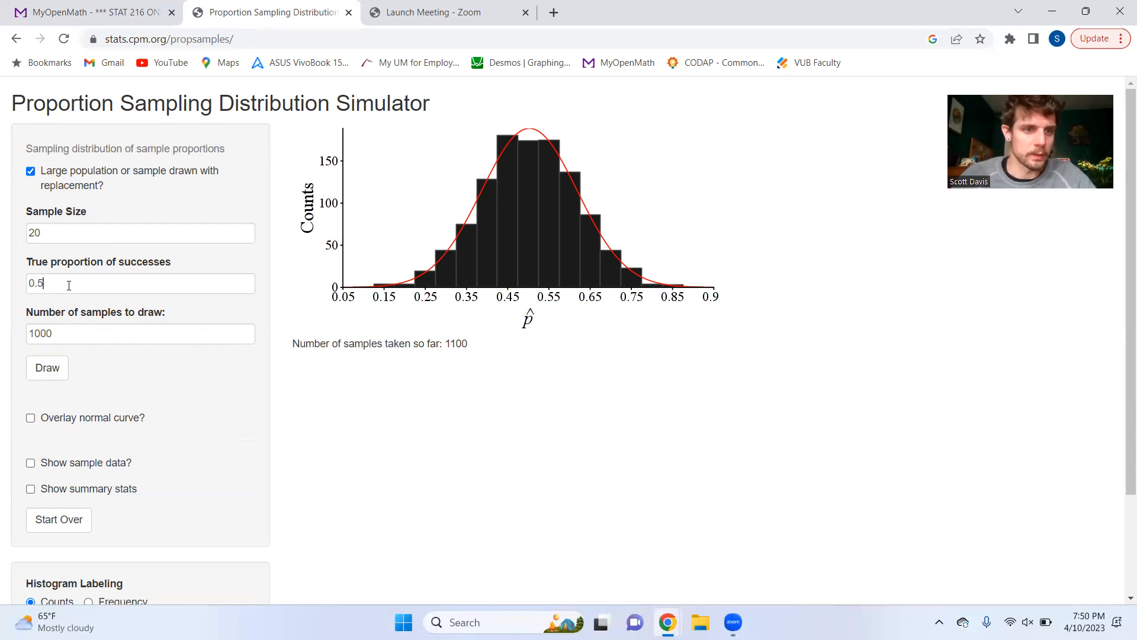
# Step: Set the true proportion of successes to 0.25 and the sample size to 10, and draw 1000 samples
pyautogui.click(69, 285)
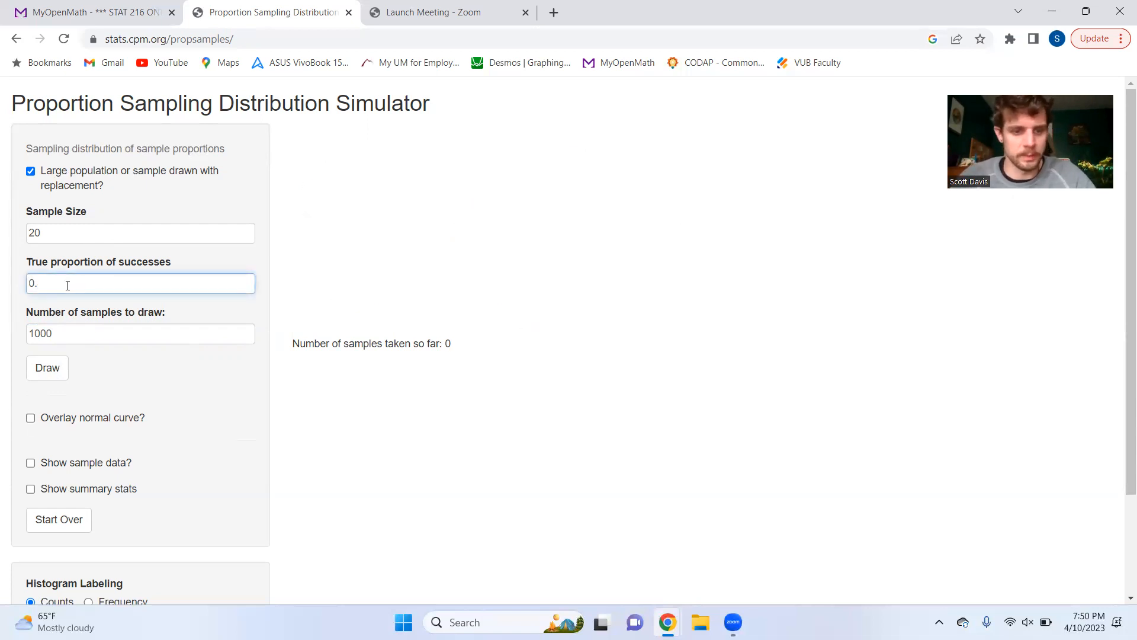
pyautogui.doubleClick(51, 232)
pyautogui.press('BackSpace')
pyautogui.click(73, 283)
pyautogui.write('25')
pyautogui.click(82, 226)
pyautogui.write('10')
pyautogui.doubleClick(63, 337)
pyautogui.click(83, 331)
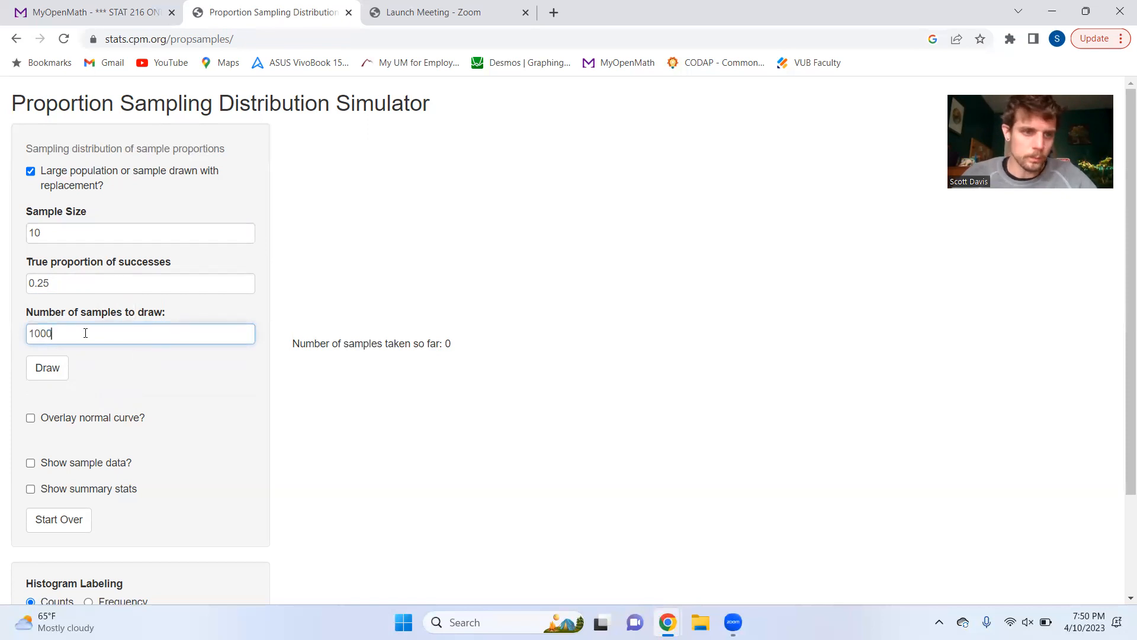
pyautogui.click(40, 368)
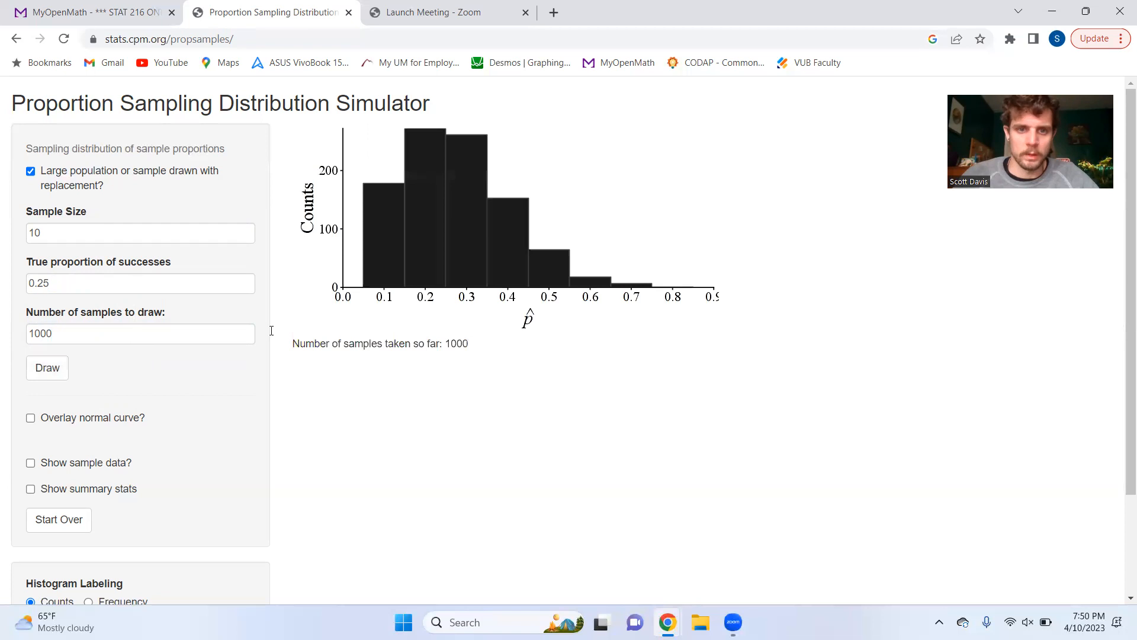
# Step: Overlay the normal curve on the histogram for sample size 10 and true proportion 0.25
pyautogui.click(75, 285)
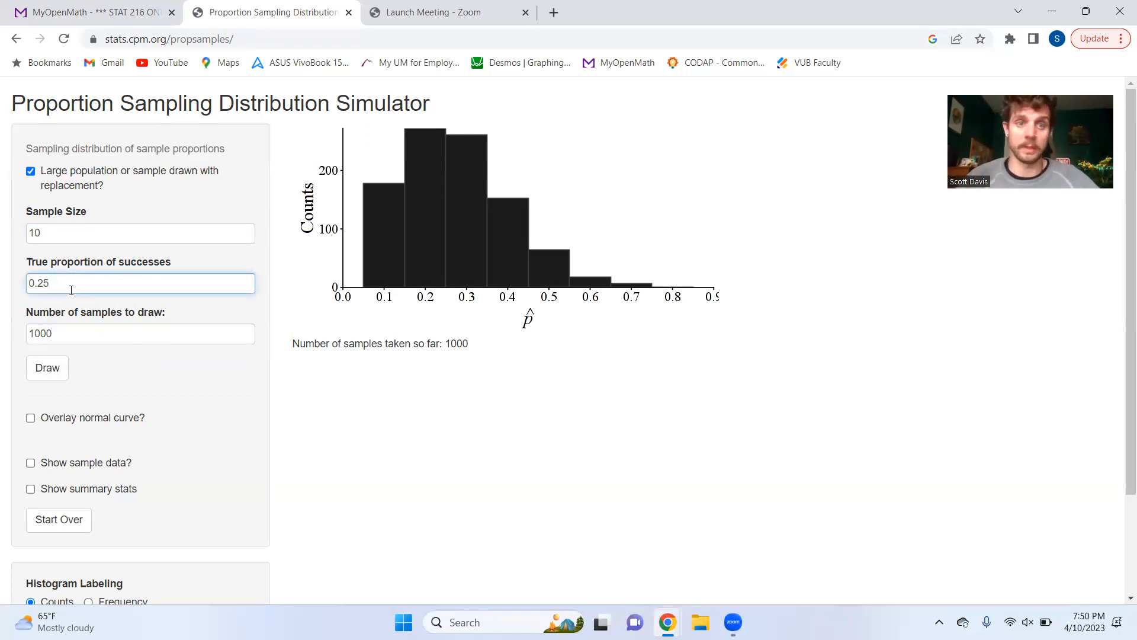
pyautogui.click(30, 418)
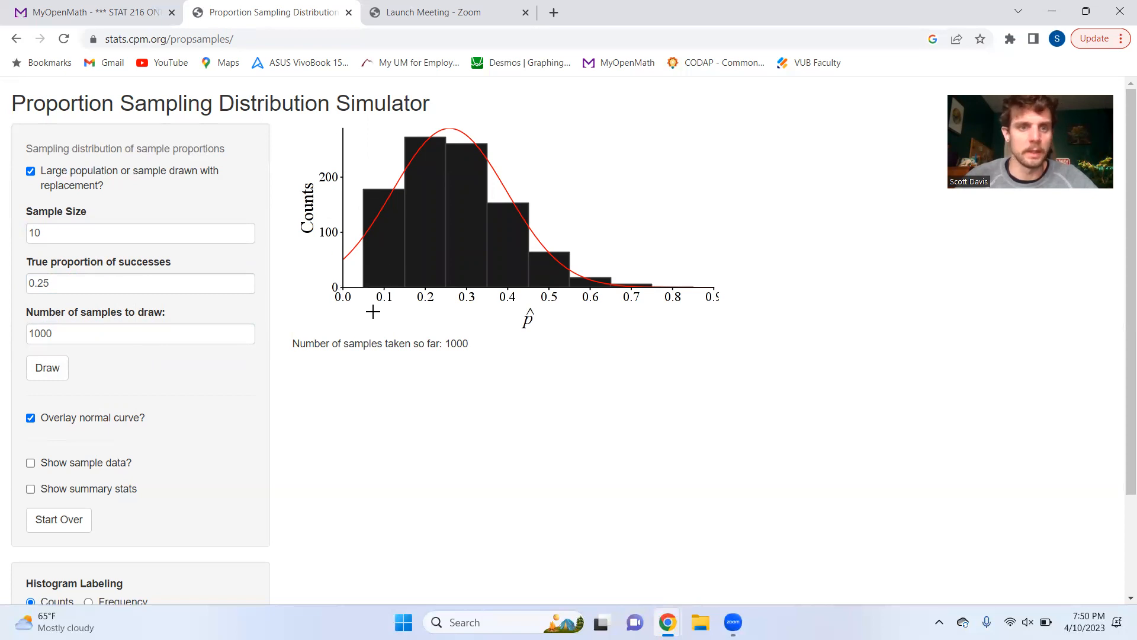
pyautogui.click(97, 282)
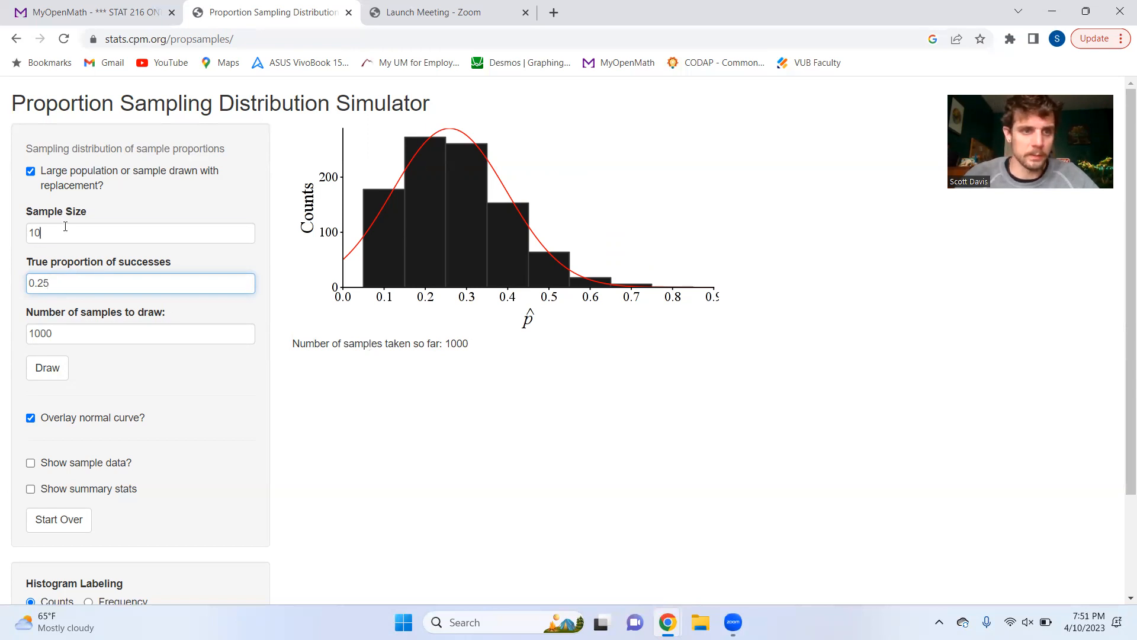
pyautogui.click(53, 277)
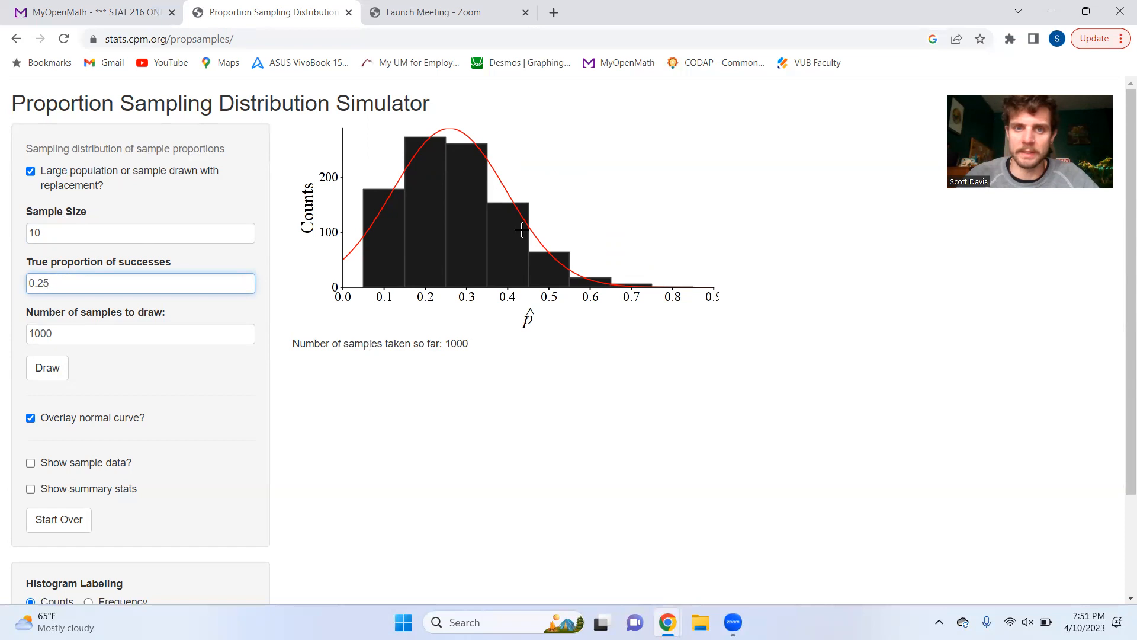
# Step: Set the sample size to 100 and draw two batches of 1000 samples
pyautogui.click(66, 232)
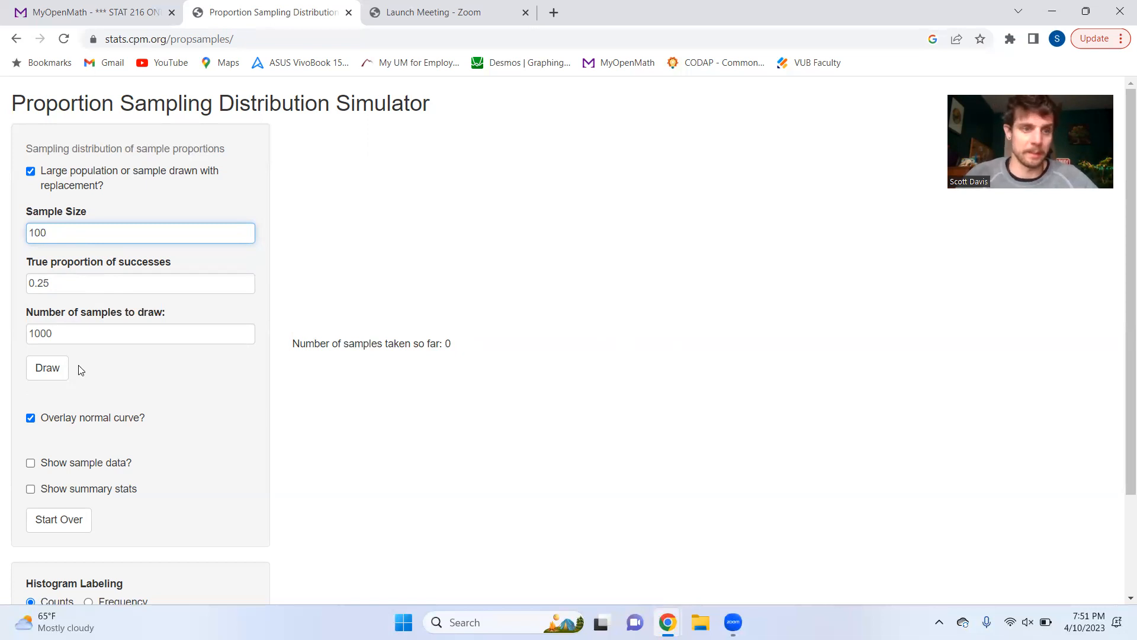
pyautogui.click(45, 373)
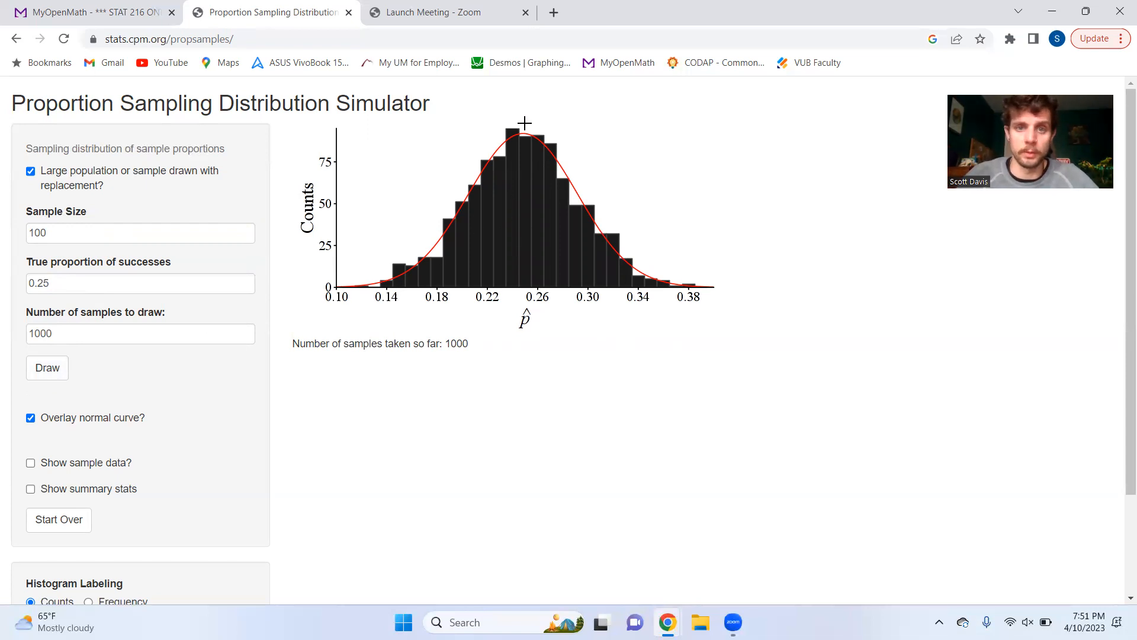
pyautogui.click(33, 371)
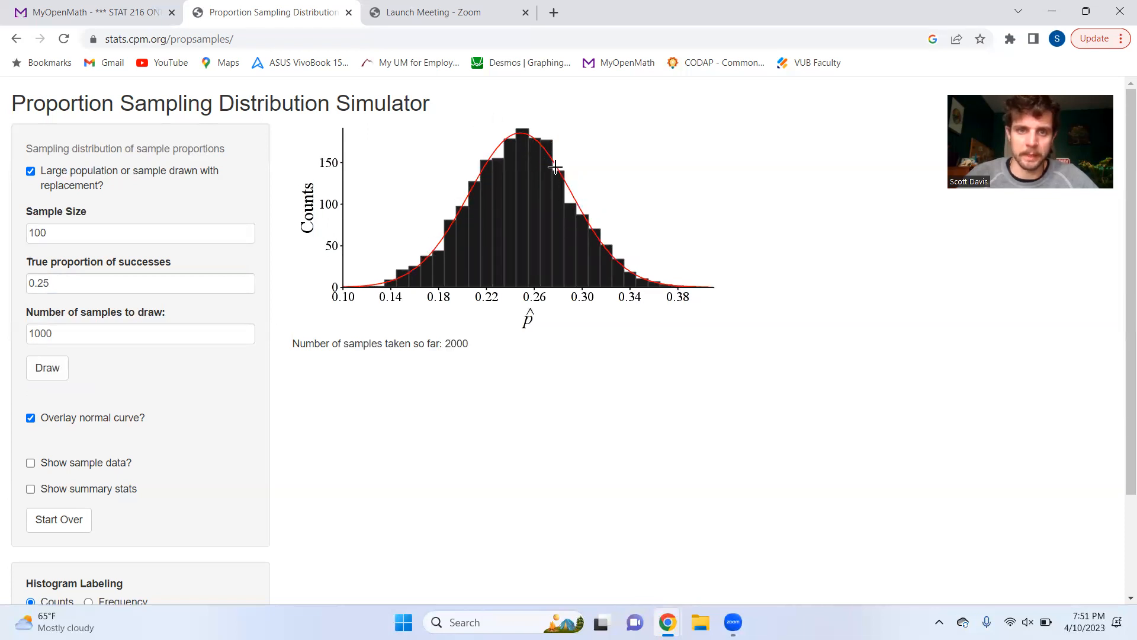
# Step: Set the sample size to 200 and the number of samples to 5000, and draw the samples
pyautogui.click(38, 233)
pyautogui.press('BackSpace')
pyautogui.write('2')
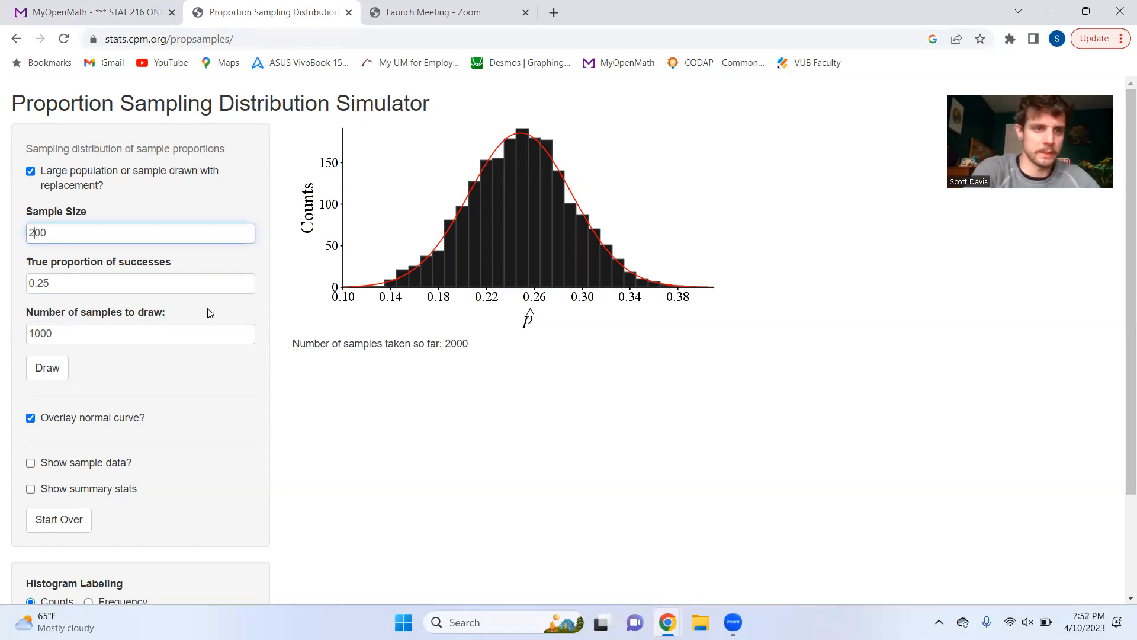
pyautogui.click(33, 334)
pyautogui.press('BackSpace')
pyautogui.write('5')
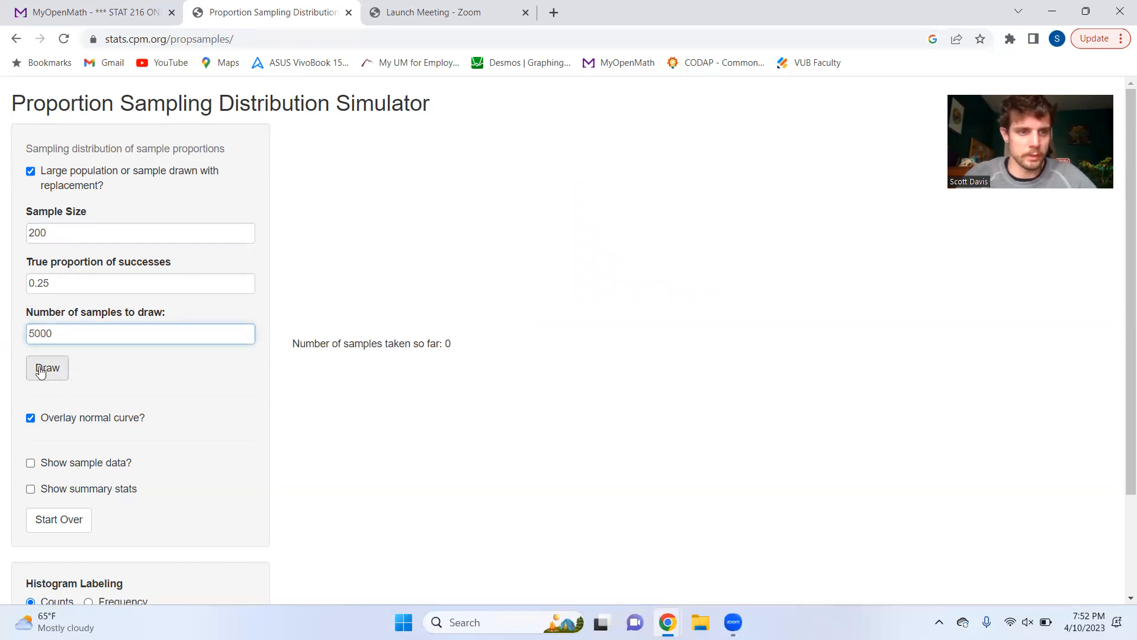
pyautogui.click(48, 375)
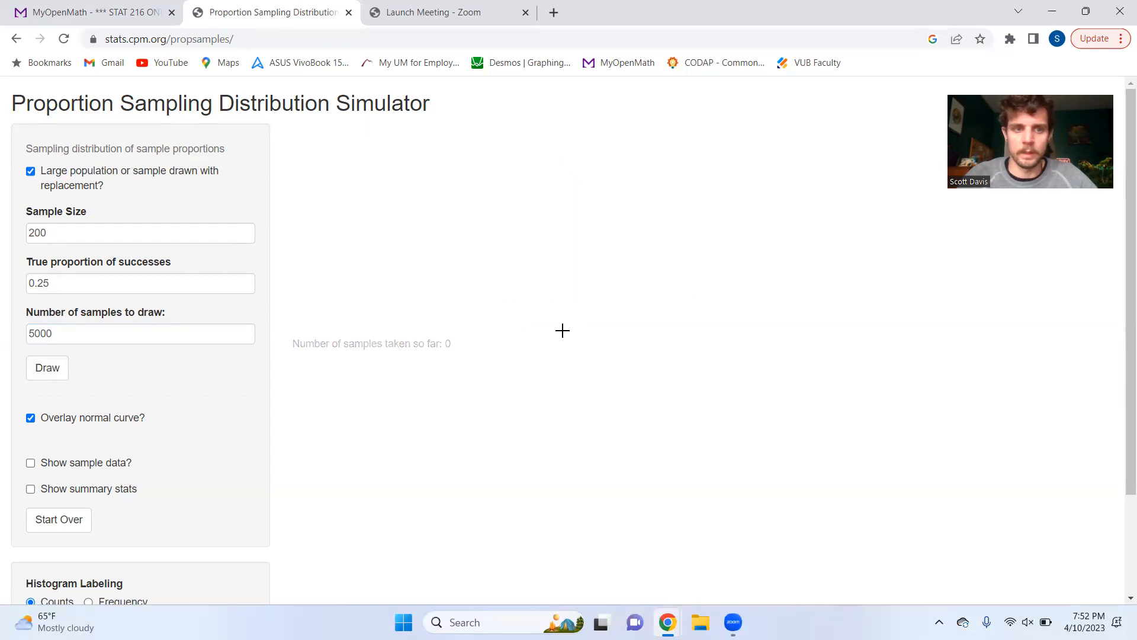
pyautogui.scroll(-2, 158, 350)
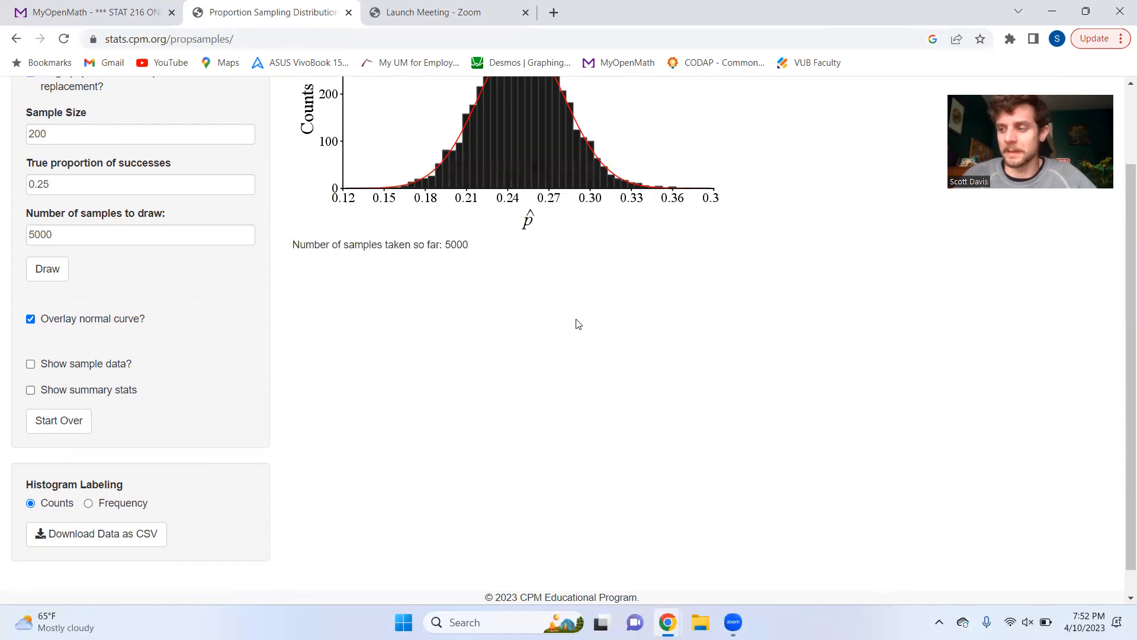
# Step: Switch the normal curve overlay off and on again to examine how it fits the histogram for sample size 200
pyautogui.scroll(2, 620, 279)
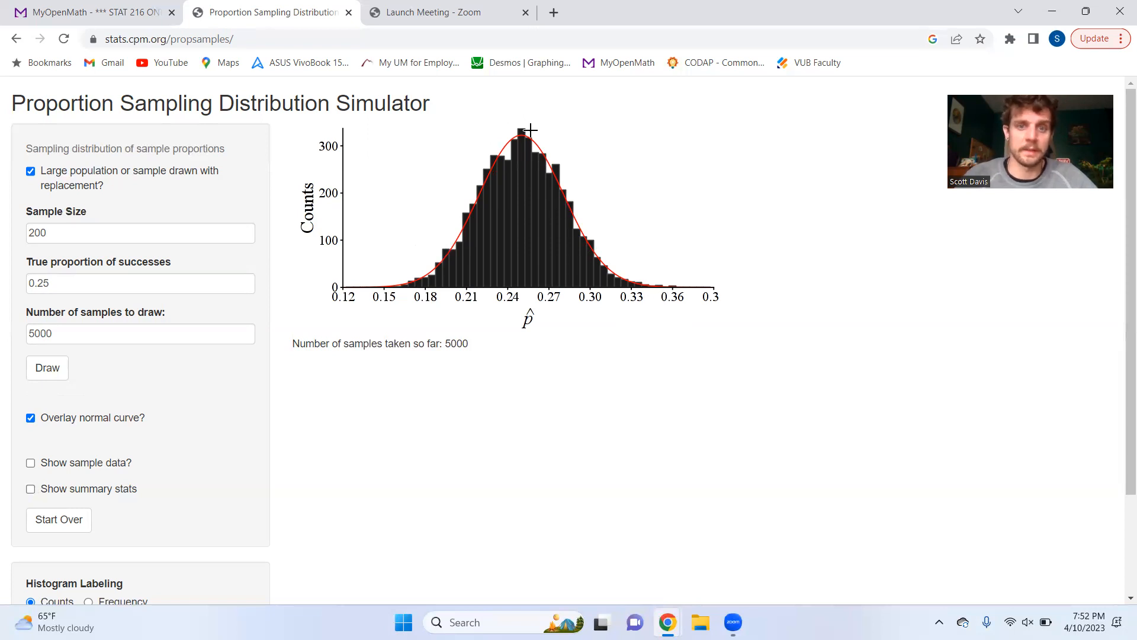
pyautogui.click(30, 418)
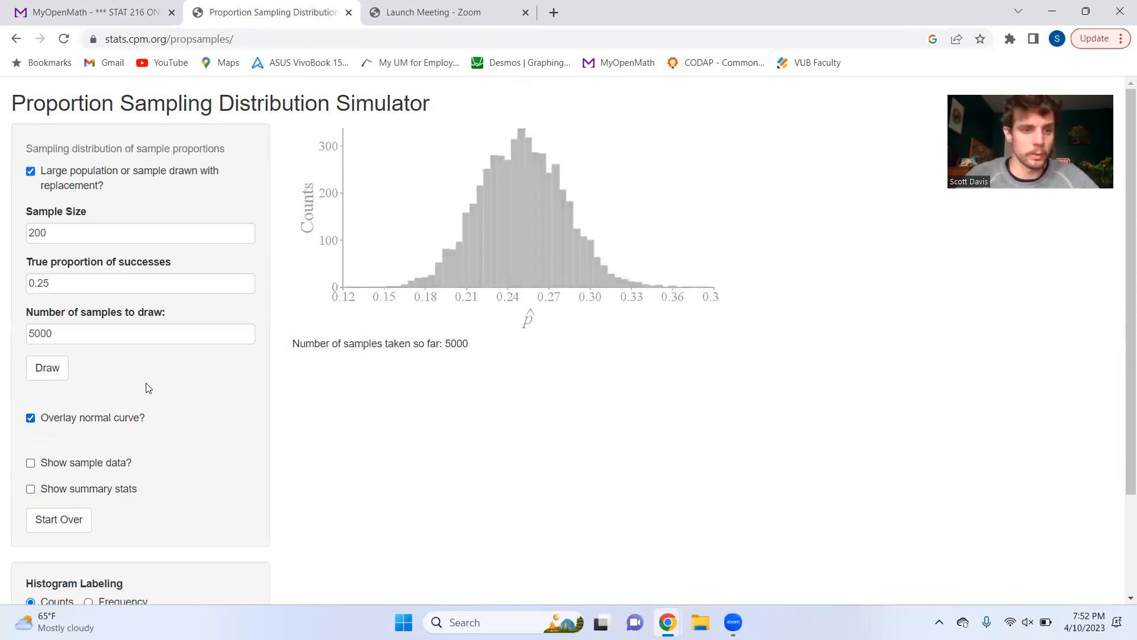
pyautogui.scroll(-2, 142, 388)
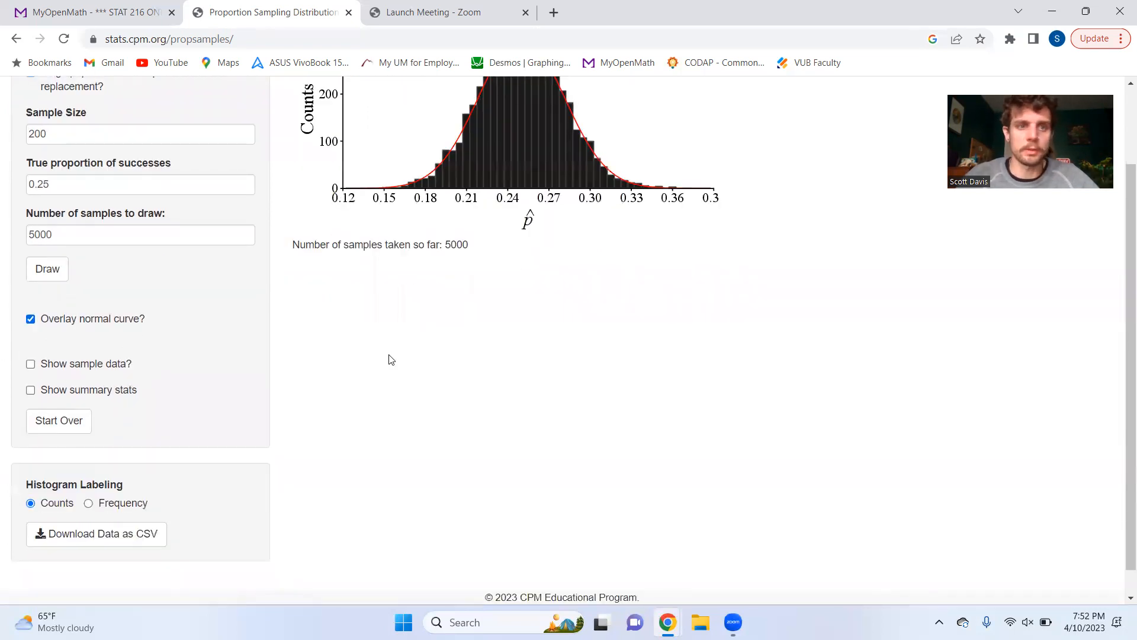
pyautogui.scroll(2, 59, 276)
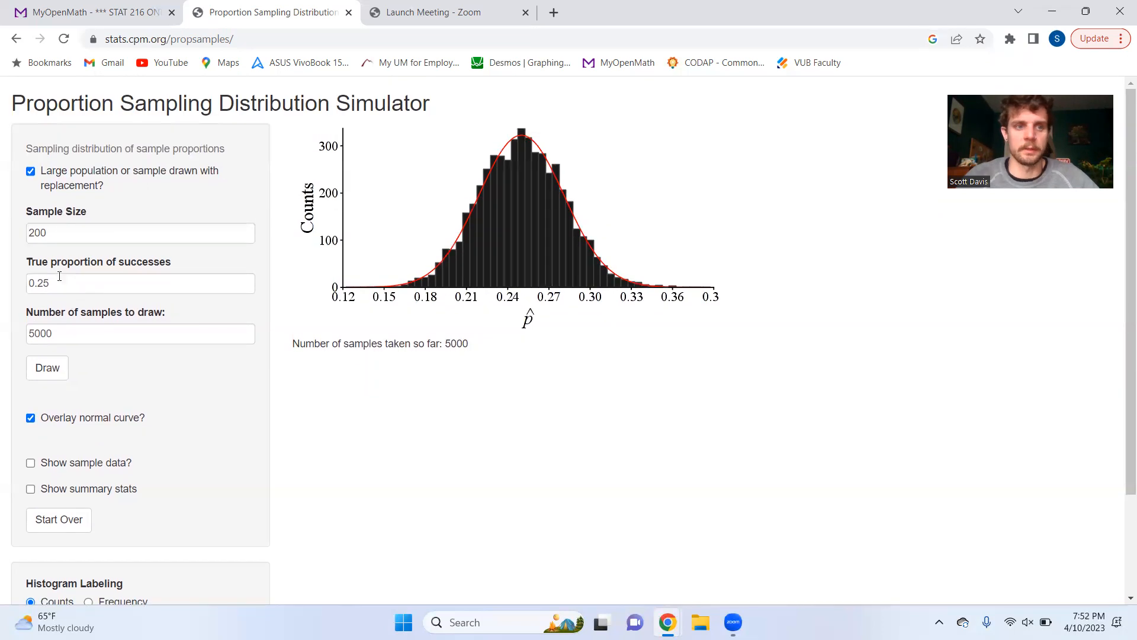
pyautogui.click(70, 234)
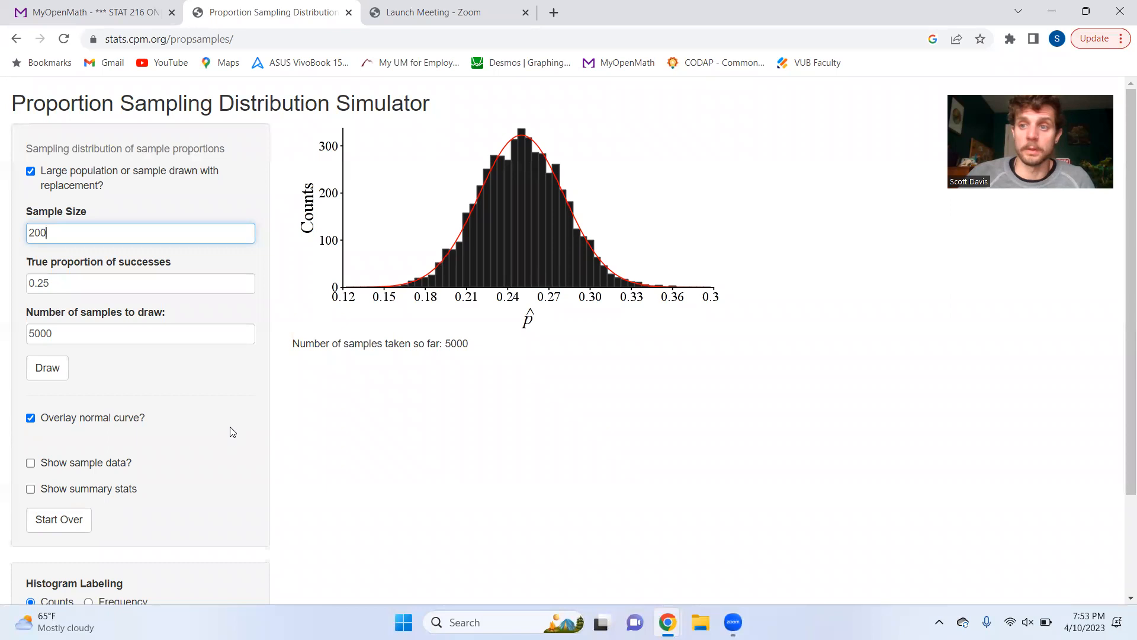
# Step: Display the sample data table briefly, and replace it with the summary statistics of the drawn samples
pyautogui.click(32, 465)
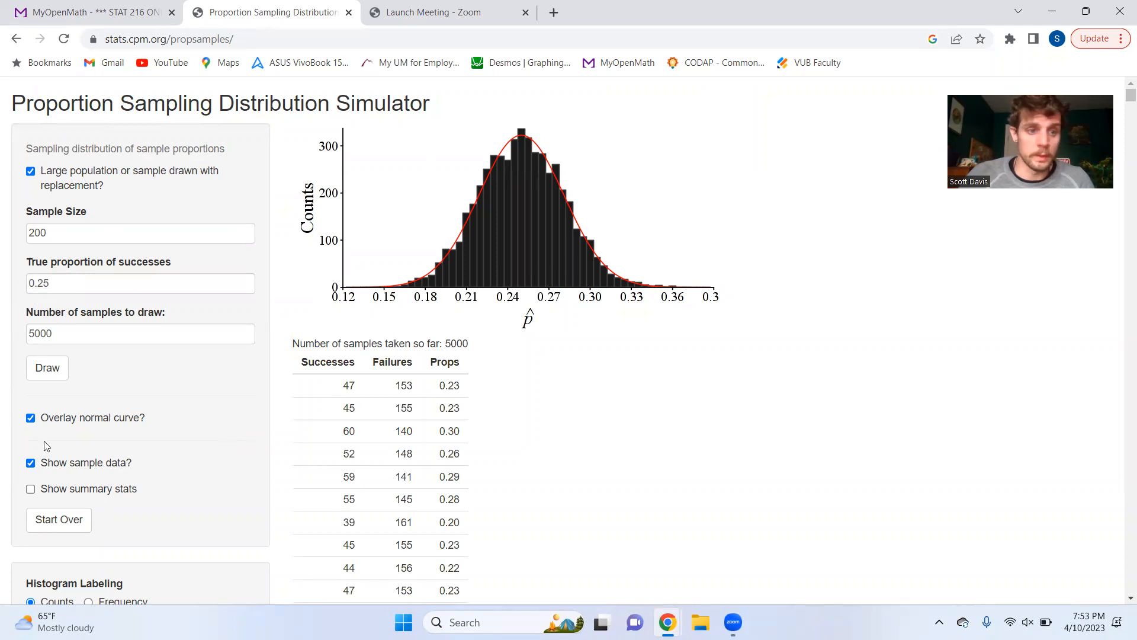
pyautogui.click(31, 462)
pyautogui.click(31, 490)
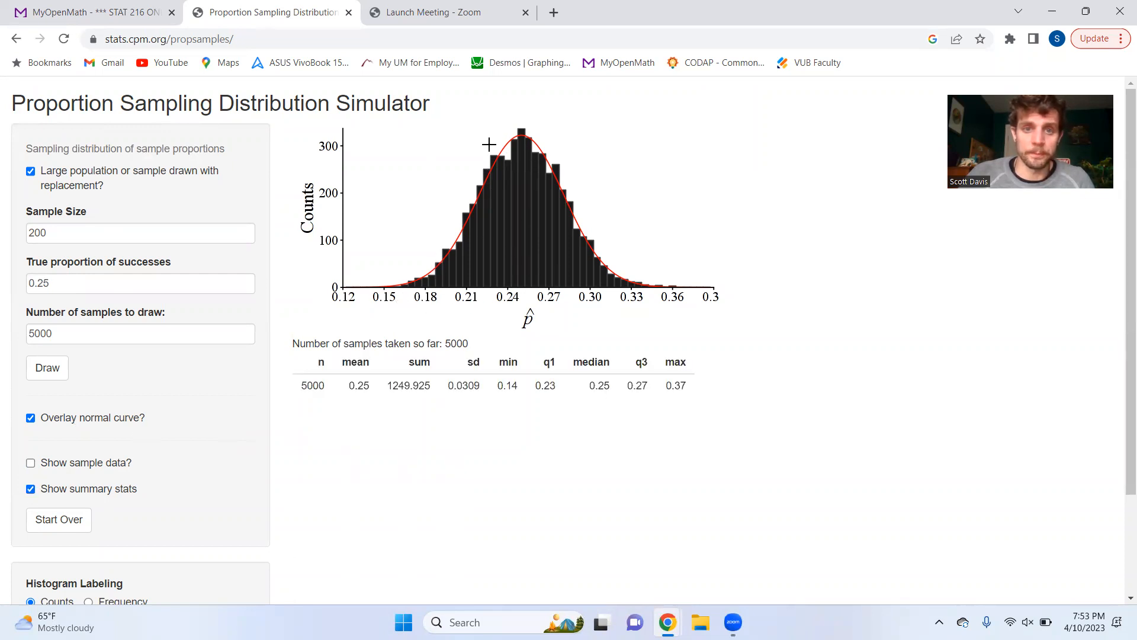
# Step: Compare the mean in the summary statistics with the true proportion of successes, and review the sample size setting
pyautogui.click(126, 284)
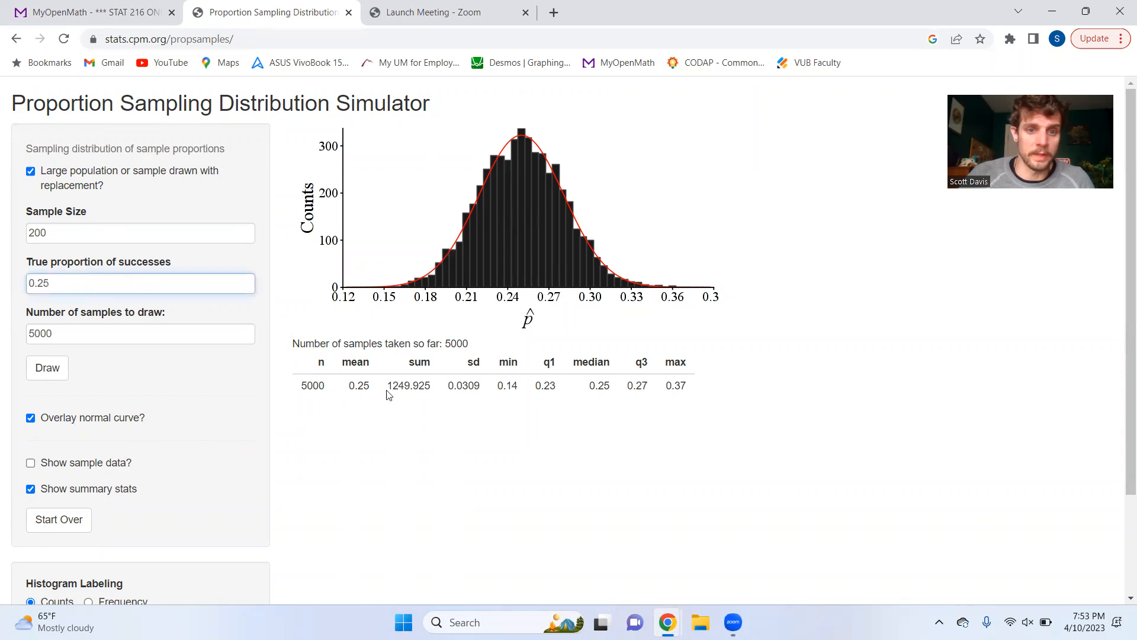
pyautogui.doubleClick(361, 386)
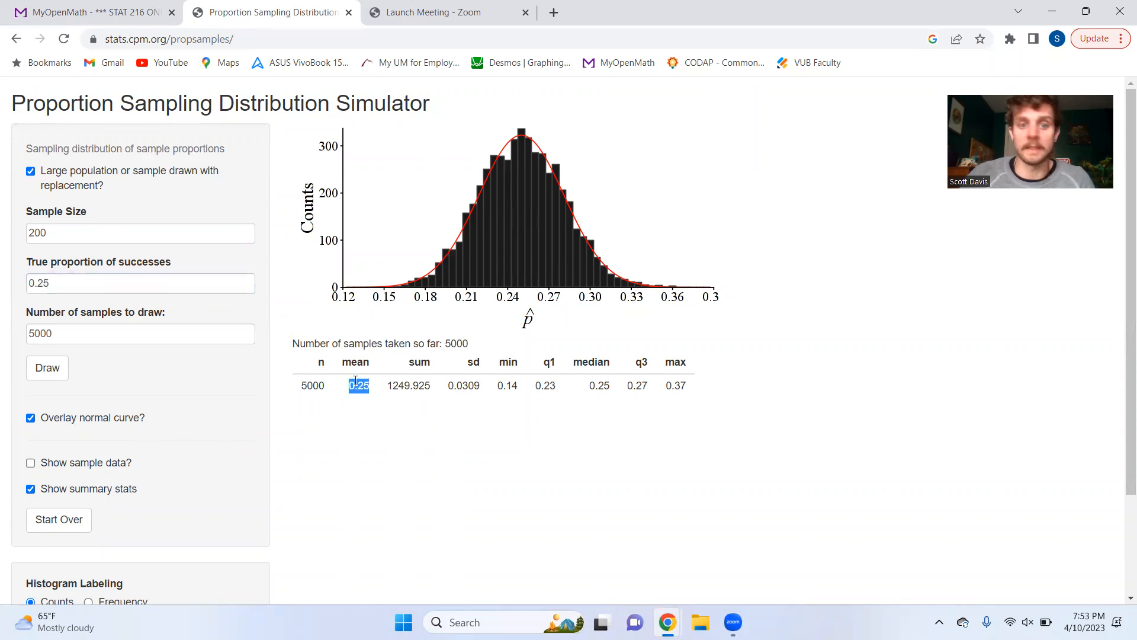
pyautogui.click(142, 328)
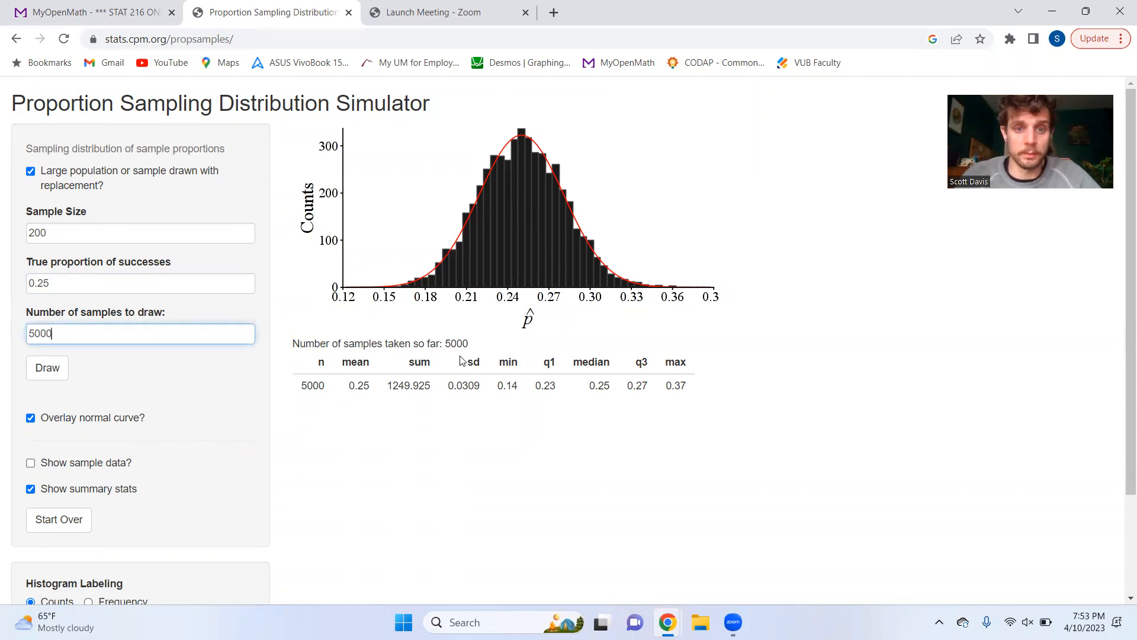
pyautogui.moveTo(53, 283); pyautogui.dragTo(28, 283)
pyautogui.click(95, 282)
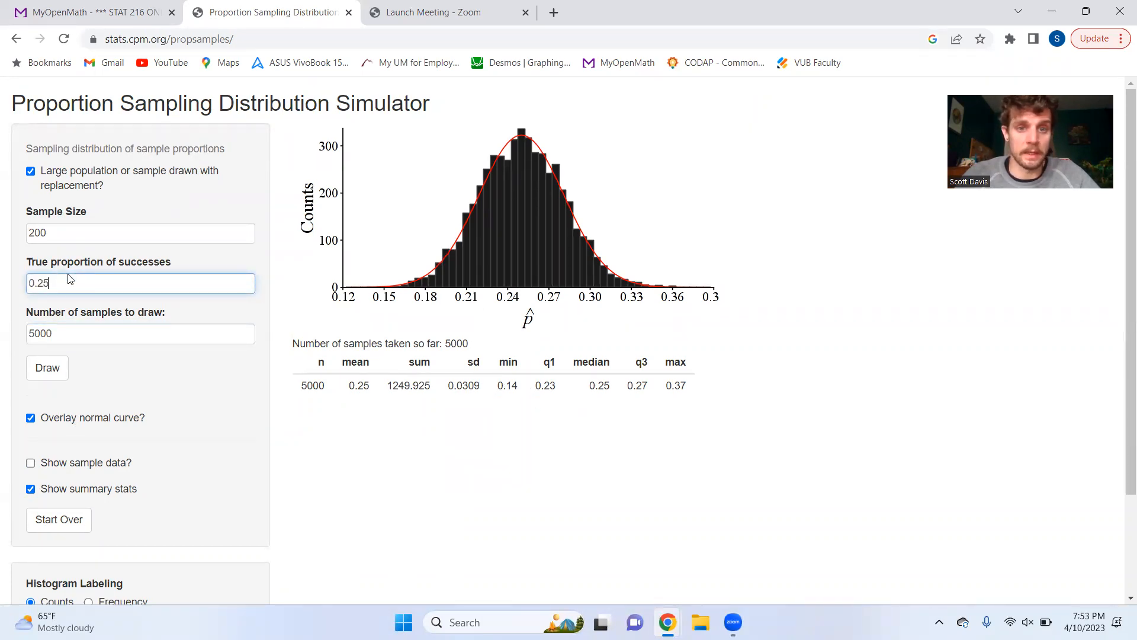
pyautogui.moveTo(107, 232); pyautogui.dragTo(26, 240)
pyautogui.click(119, 234)
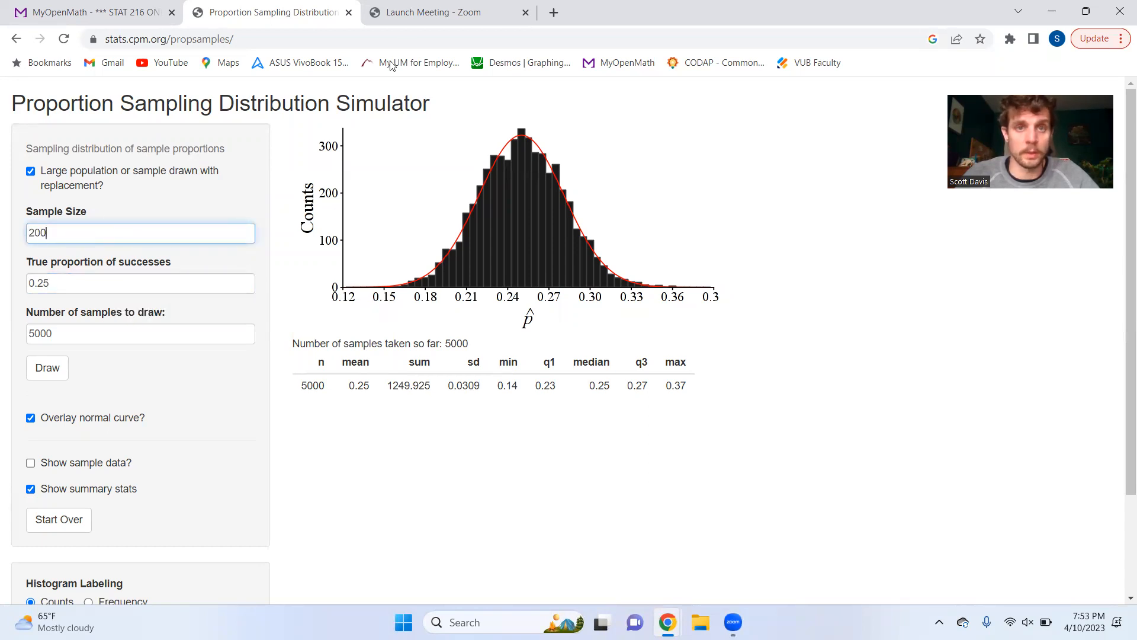
# Step: Begin the standard deviation calculation in a new browser page by entering sqrt(0.27*0.75/300
pyautogui.click(559, 11)
pyautogui.write('sq')
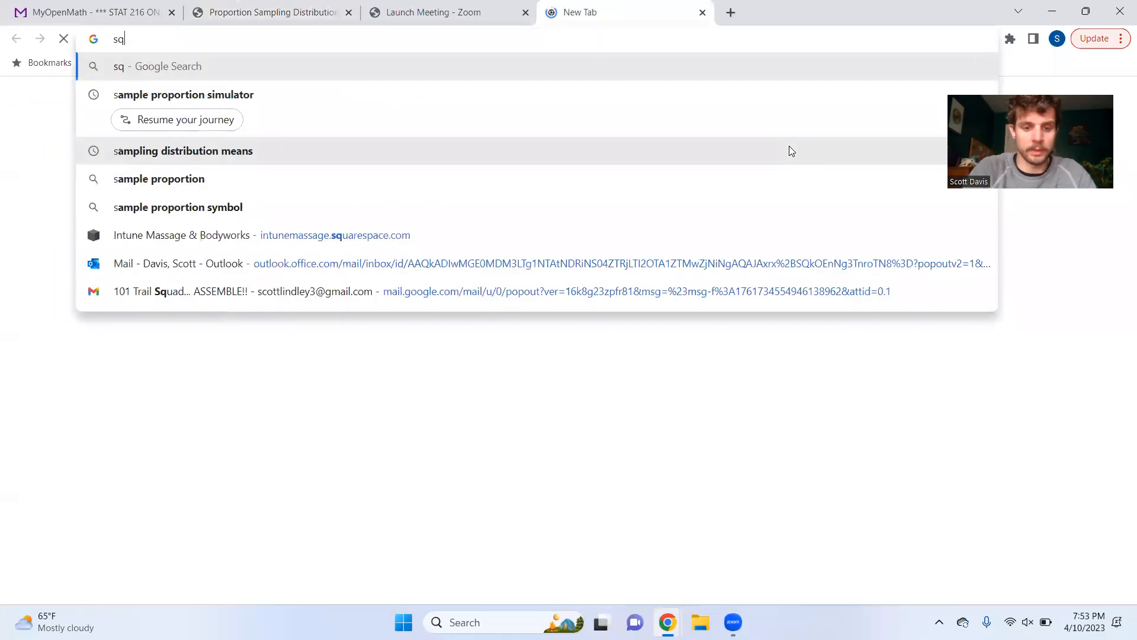
pyautogui.write('rt(0')
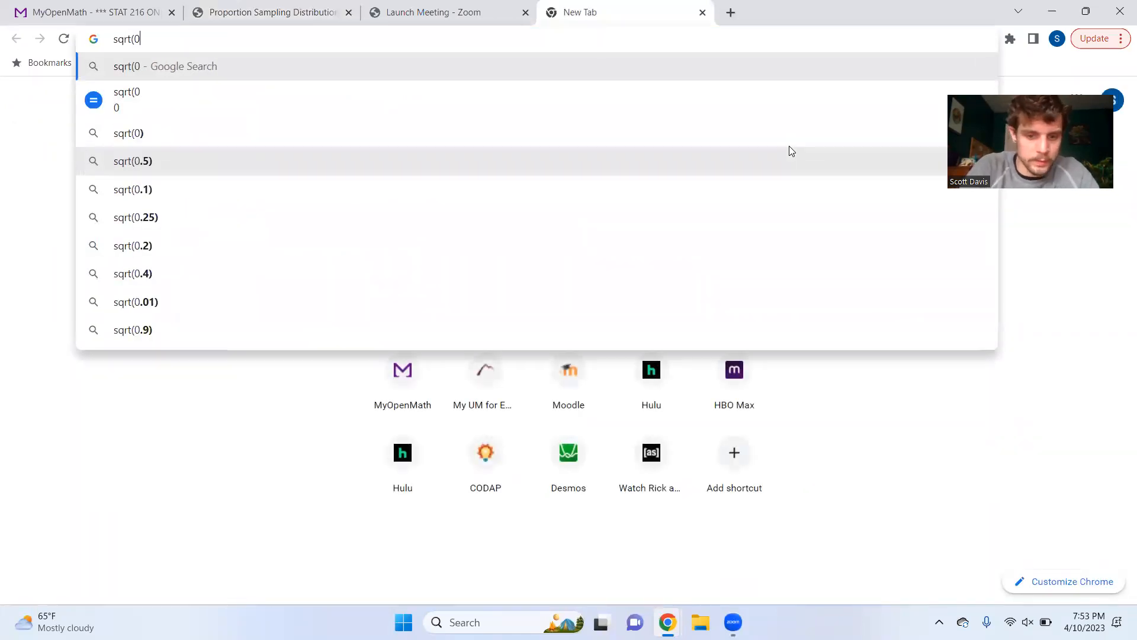
pyautogui.write('.27*0.')
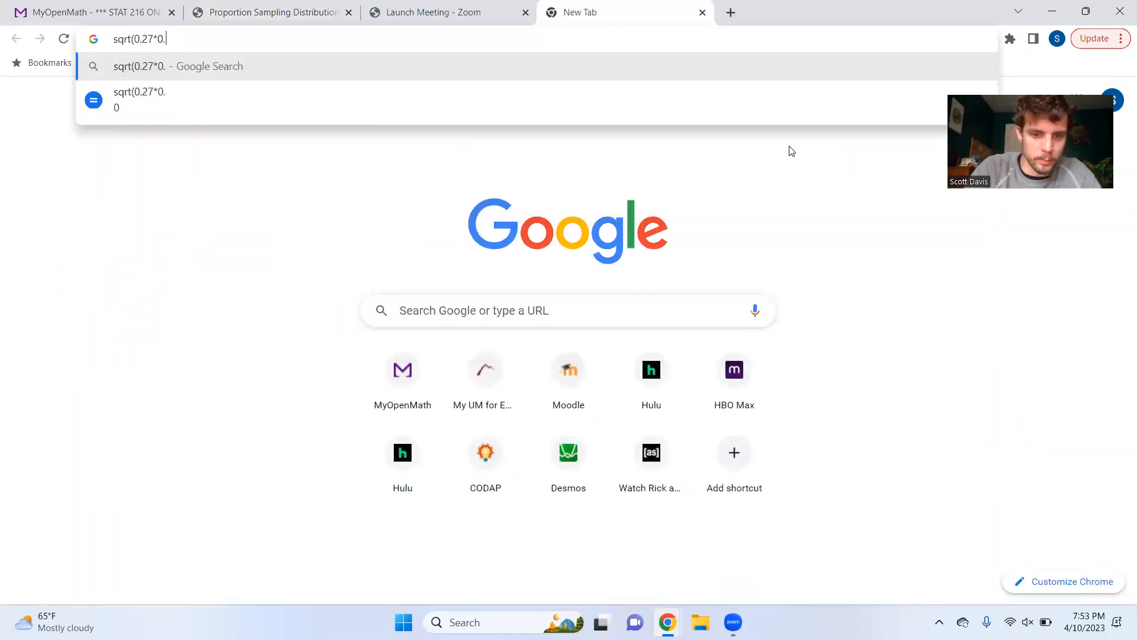
pyautogui.write('75/')
pyautogui.press('BackSpace')
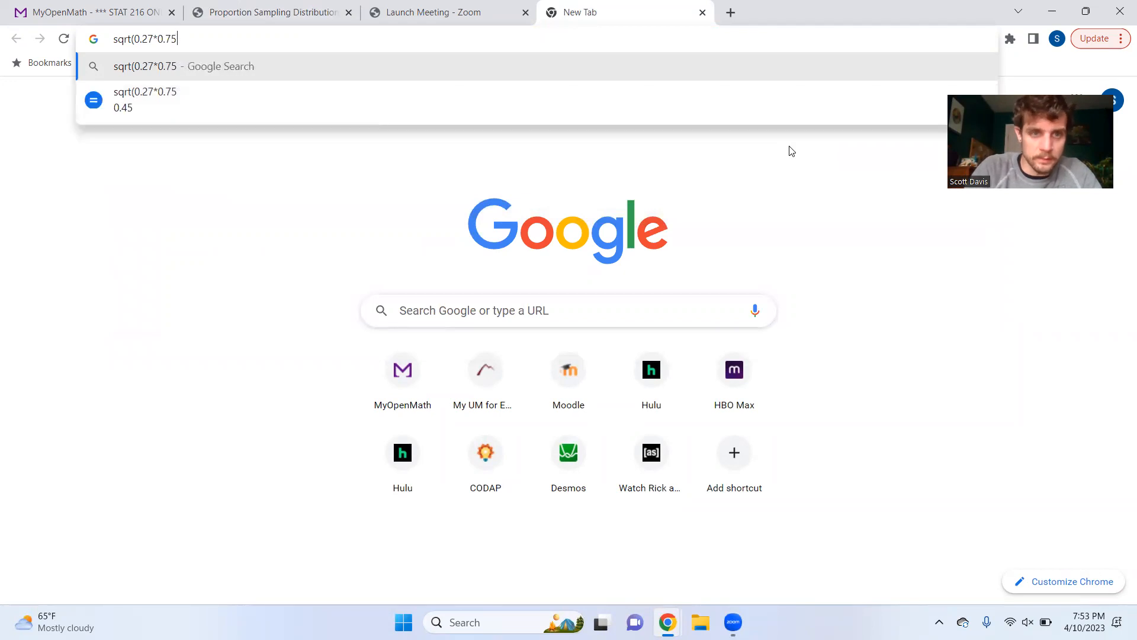
pyautogui.write('/300')
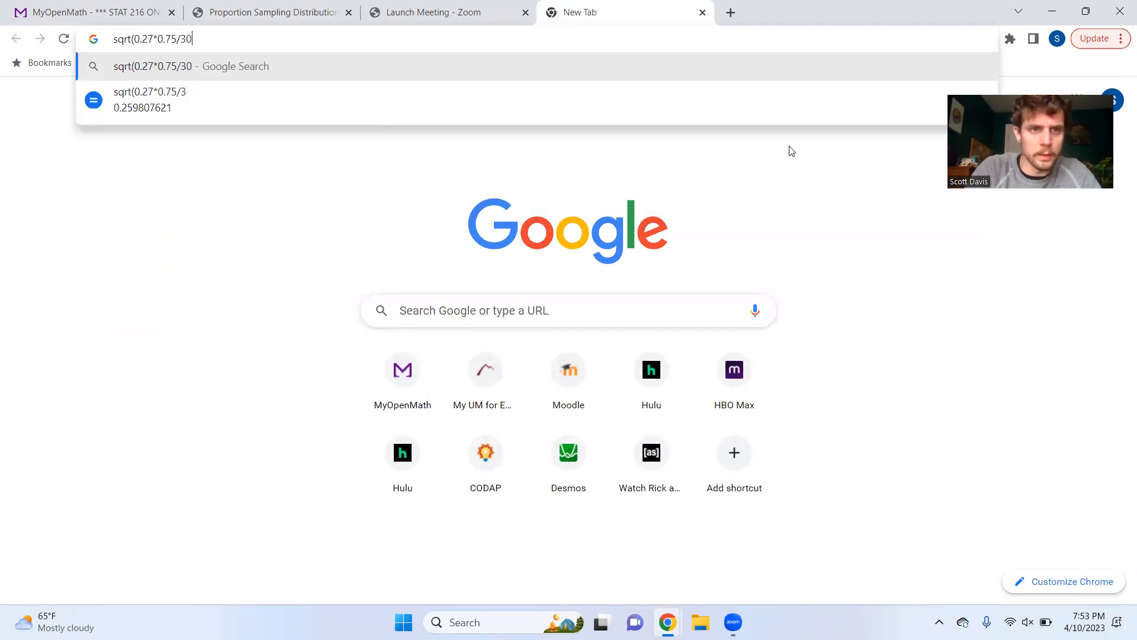
# Step: Check the sample size in the simulator, correct the divisor to 200, and calculate sqrt(0.27*0.75/200) with Google
pyautogui.click(307, 4)
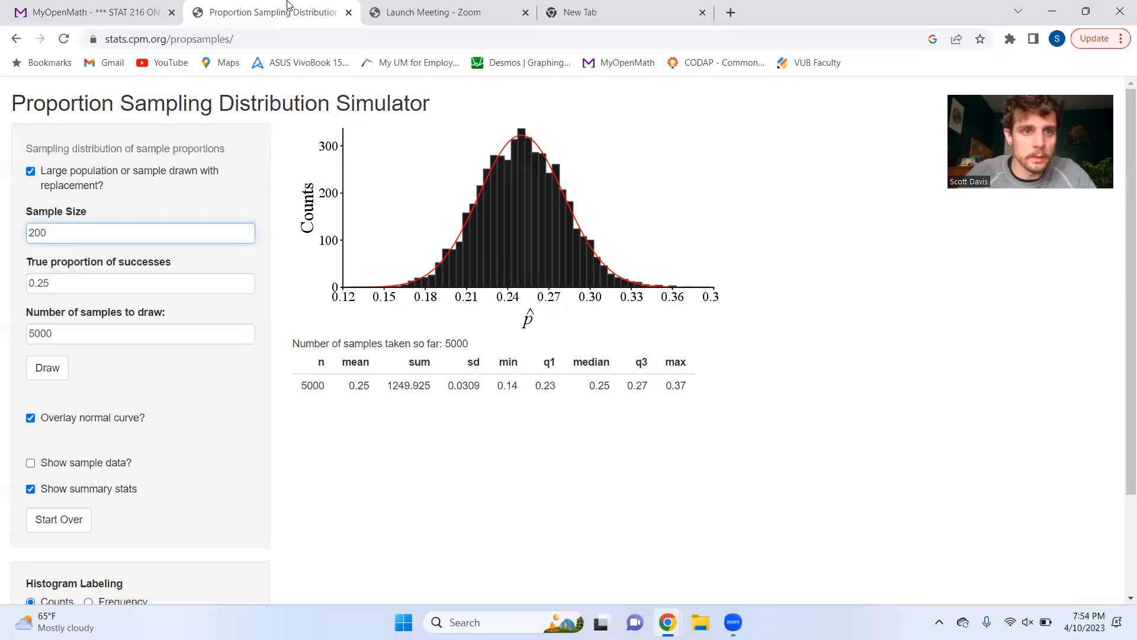
pyautogui.click(626, 6)
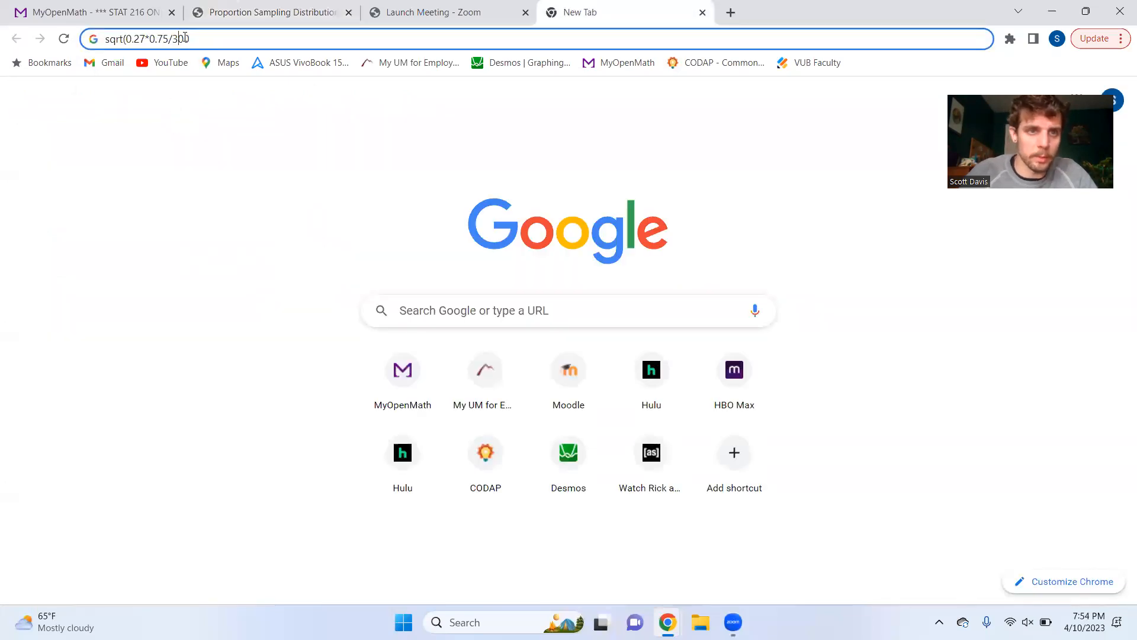
pyautogui.press('BackSpace')
pyautogui.write('200')
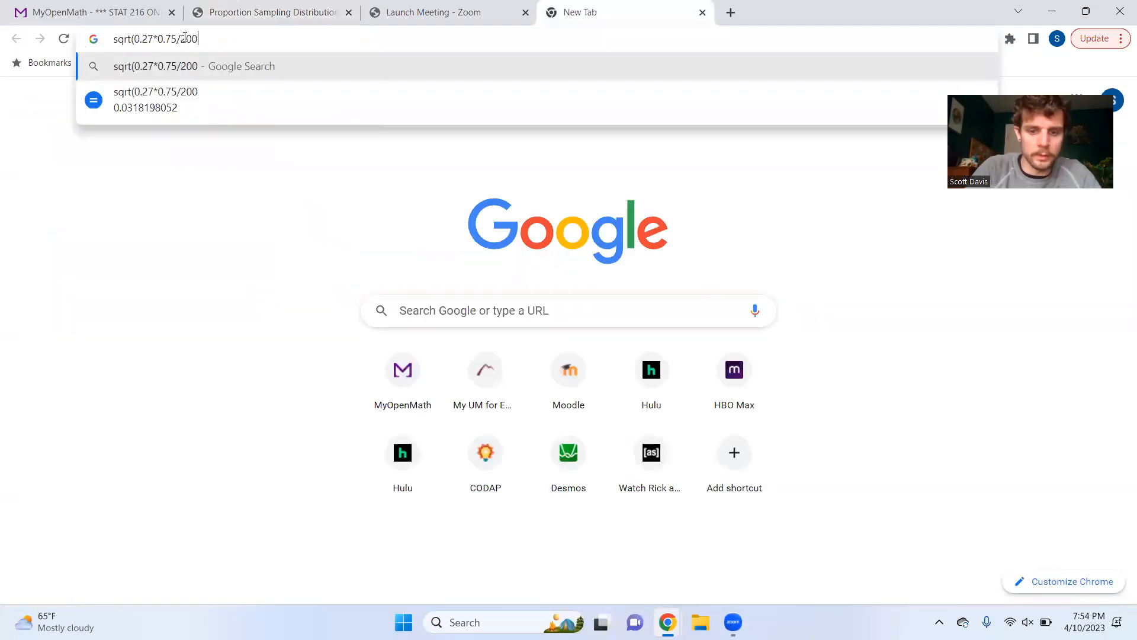
pyautogui.write('(')
pyautogui.press('Return')
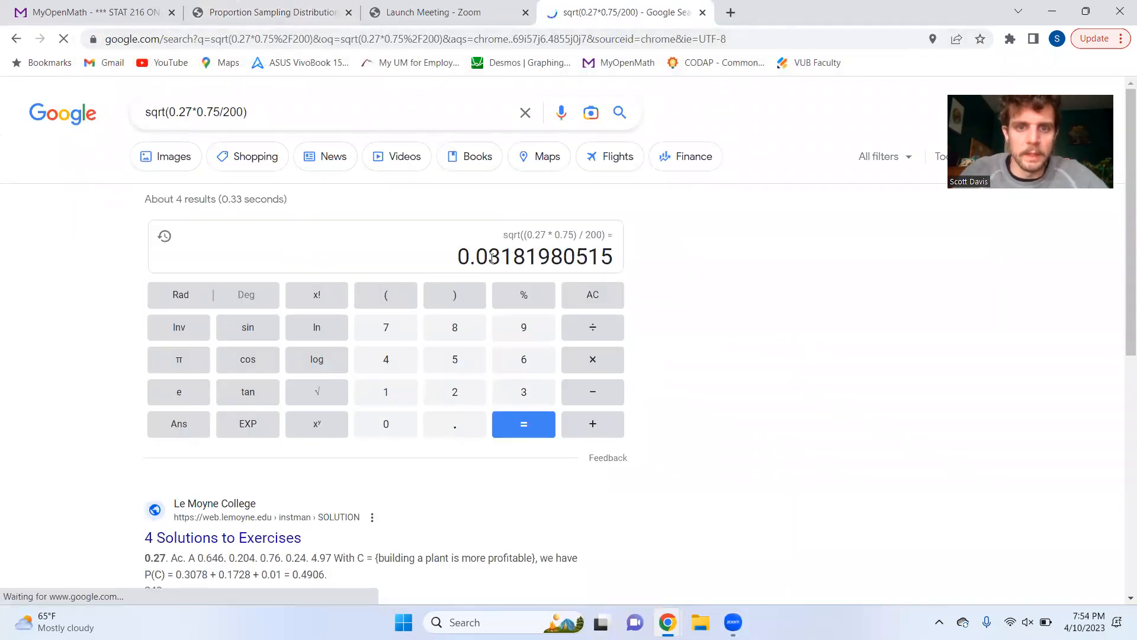
# Step: Return to the simulator and compare its summary standard deviation with the calculated value, reviewing the sample size and true proportion
pyautogui.click(296, 12)
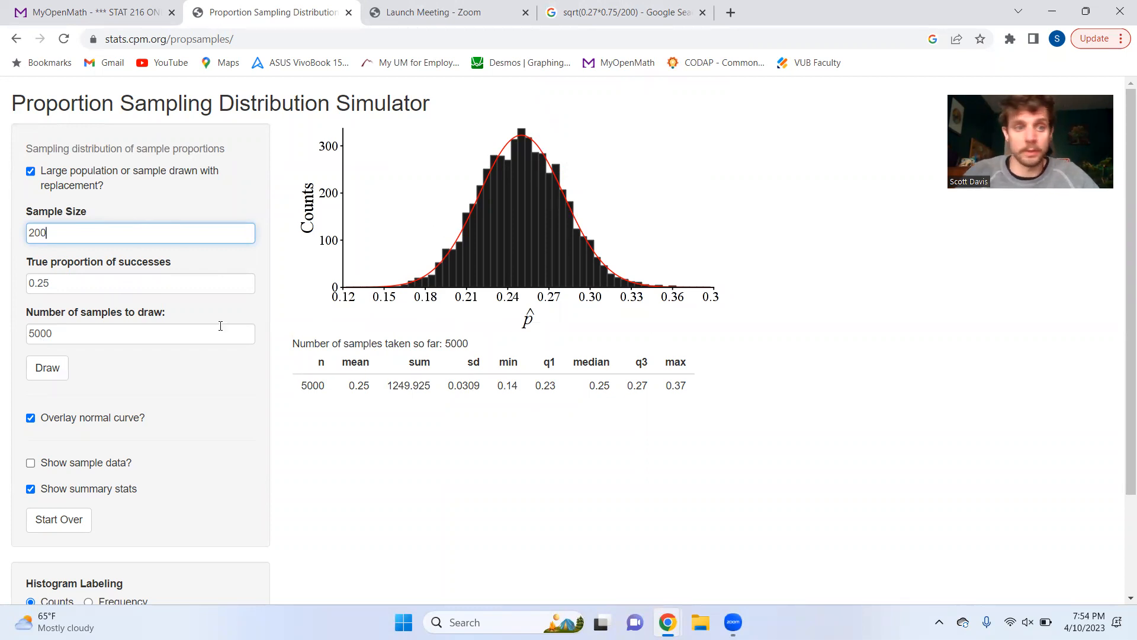
pyautogui.click(44, 283)
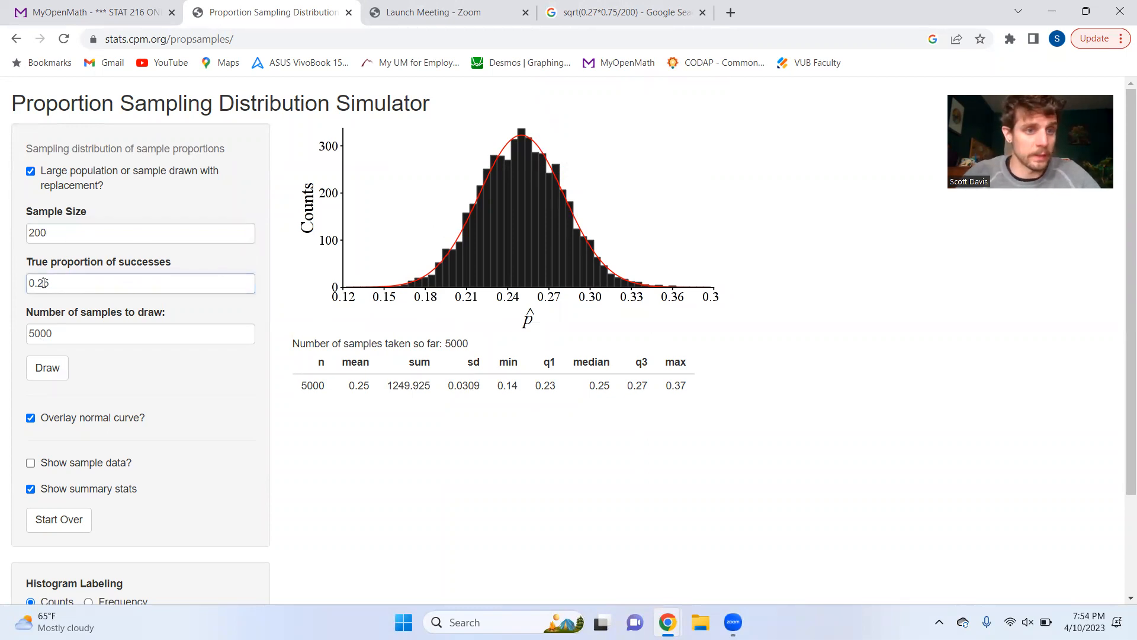
pyautogui.click(58, 234)
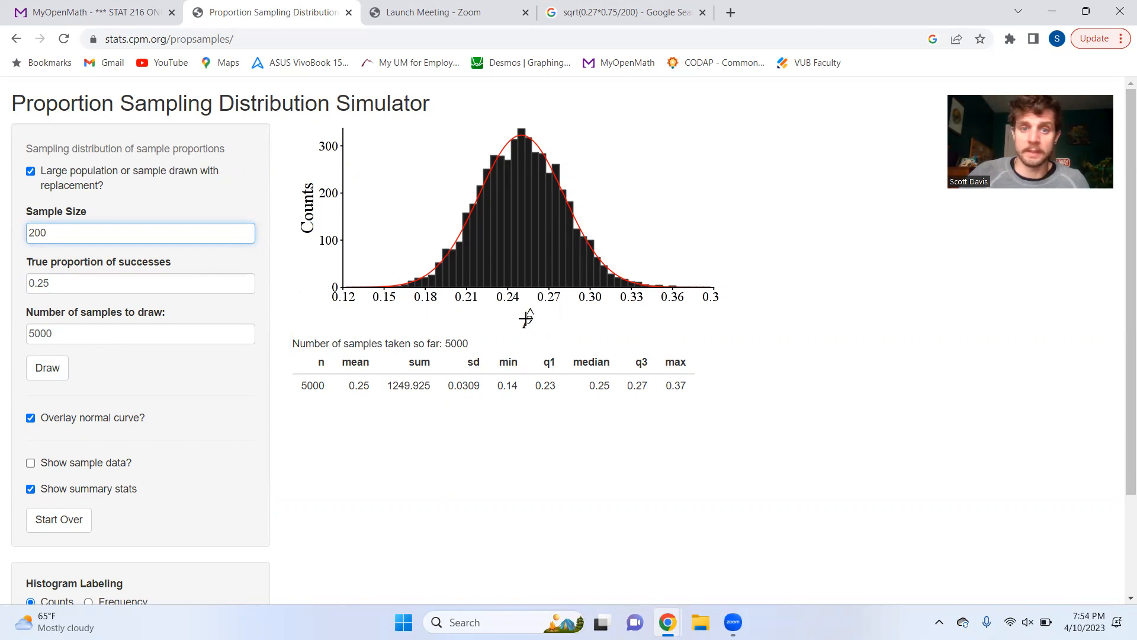
pyautogui.press('Tab')
pyautogui.click(119, 285)
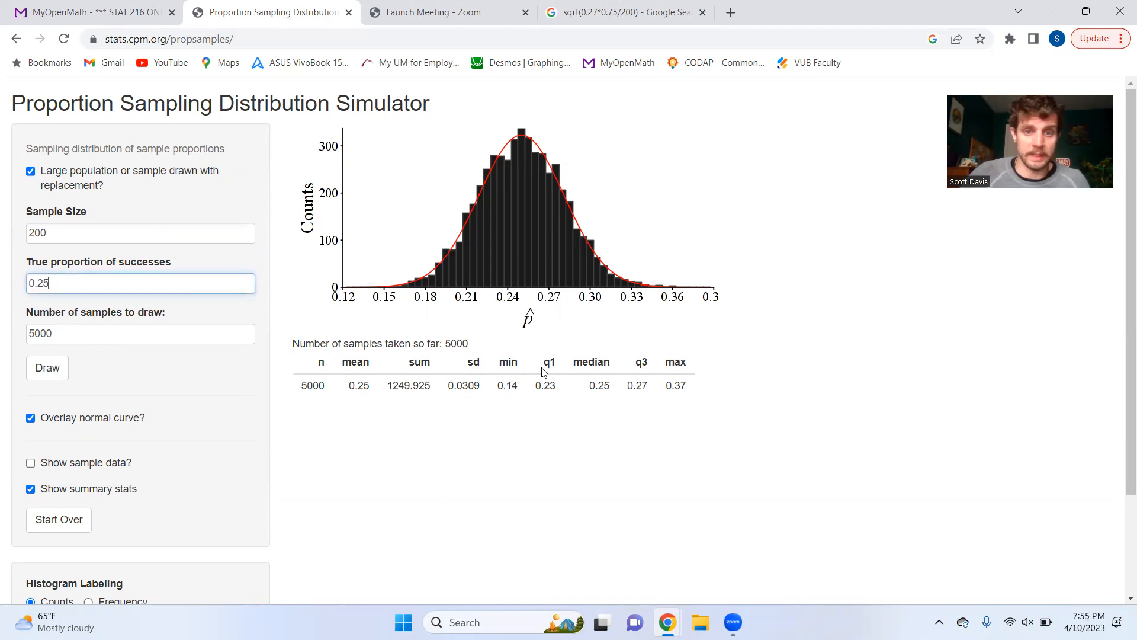